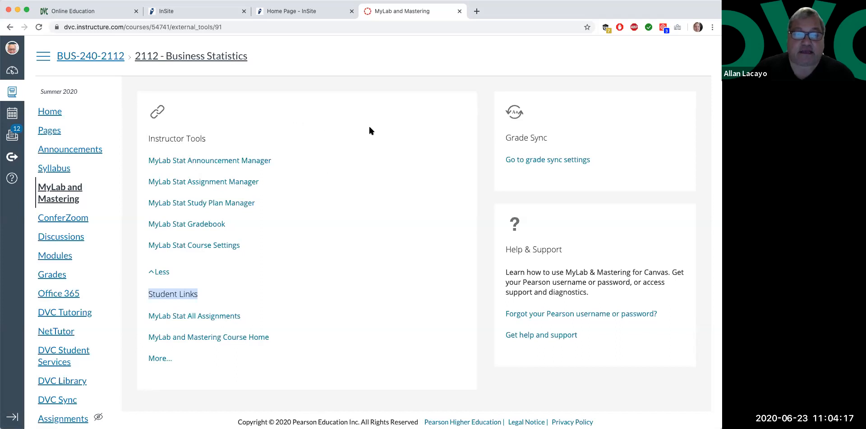
- Switch to the LAB 2 homework window showing Section 2.3 Exercise 7 and enlarge it to fill the screen
{"action": "left_click", "coordinate": [378, 26]}
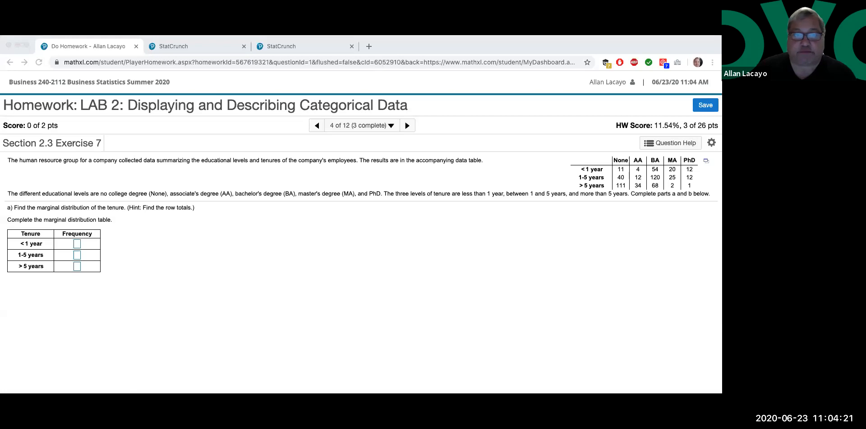
{"action": "left_click", "coordinate": [166, 55]}
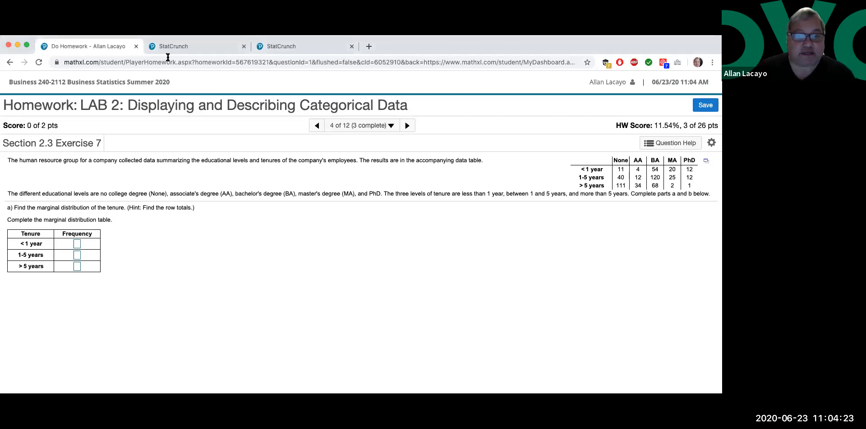
{"action": "double_click", "coordinate": [416, 45]}
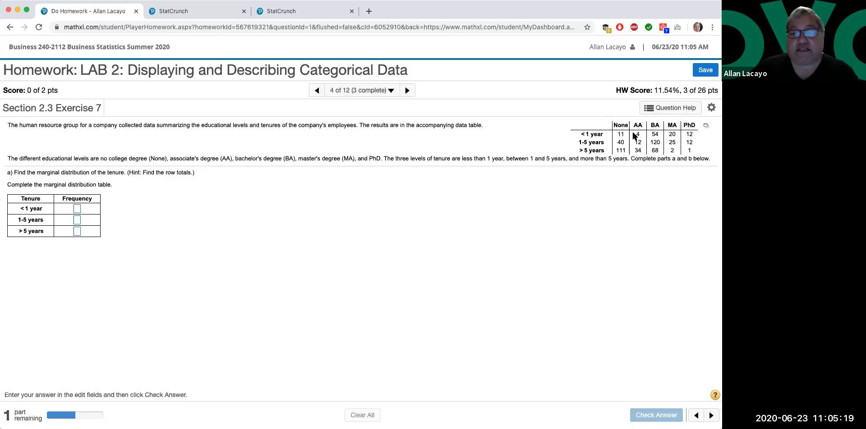
- Copy the employee education and tenure table to the clipboard as tab-delimited text
{"action": "left_click_drag", "start_coordinate": [670, 151], "coordinate": [669, 146]}
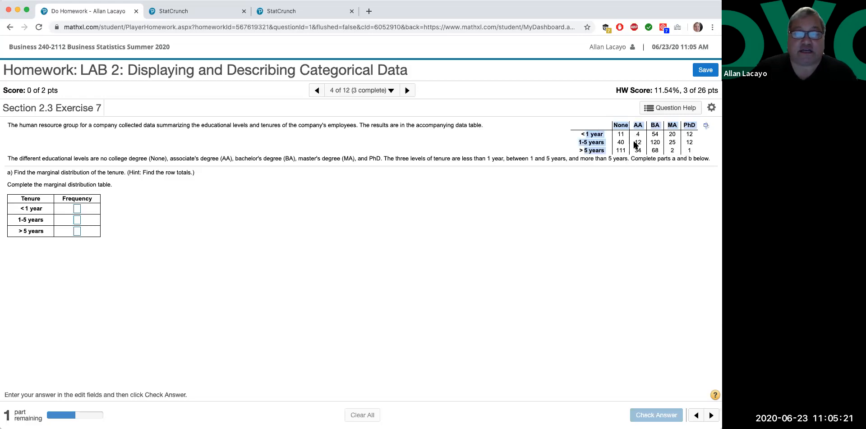
{"action": "left_click", "coordinate": [542, 129]}
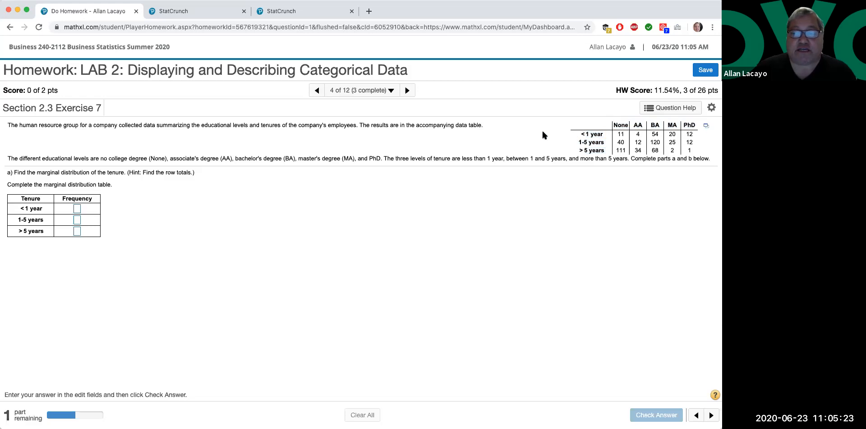
{"action": "left_click", "coordinate": [707, 128]}
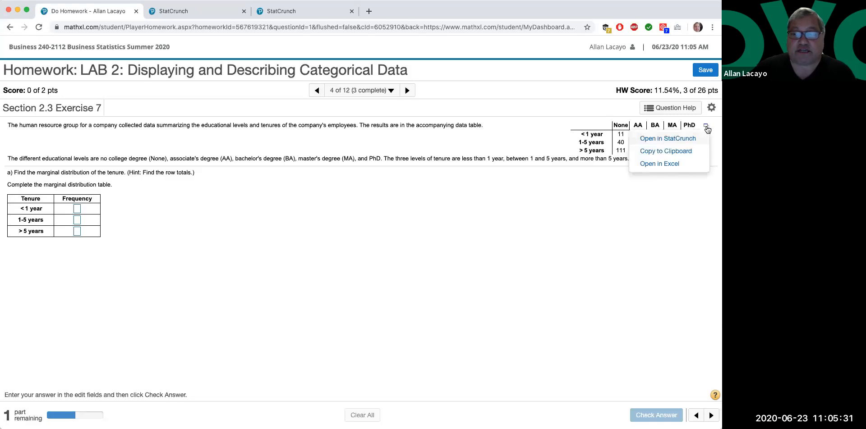
{"action": "left_click", "coordinate": [661, 151]}
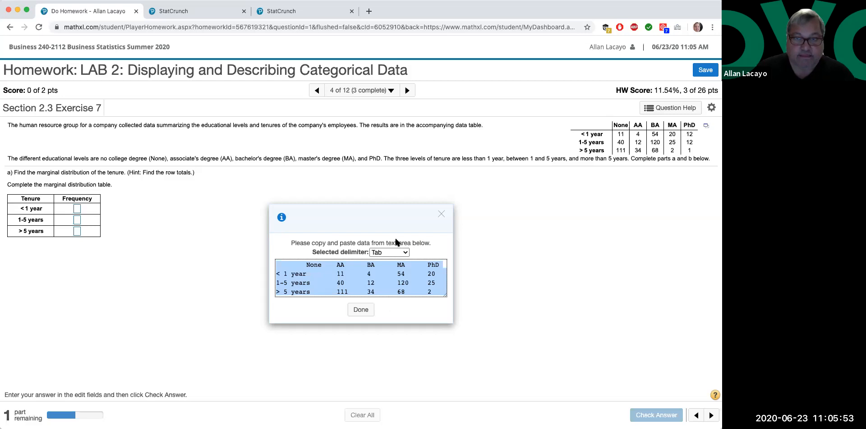
- Switch to the empty StatCrunch sheet and paste the copied table starting at the var1 column header
{"action": "left_click", "coordinate": [315, 9]}
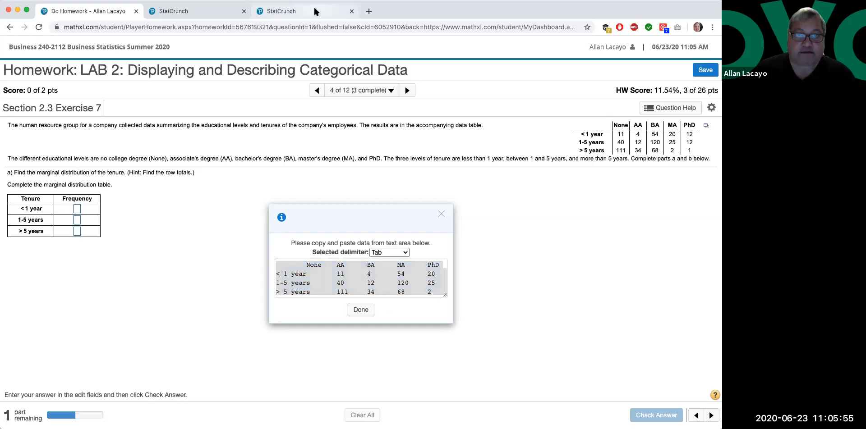
{"action": "left_click", "coordinate": [315, 10]}
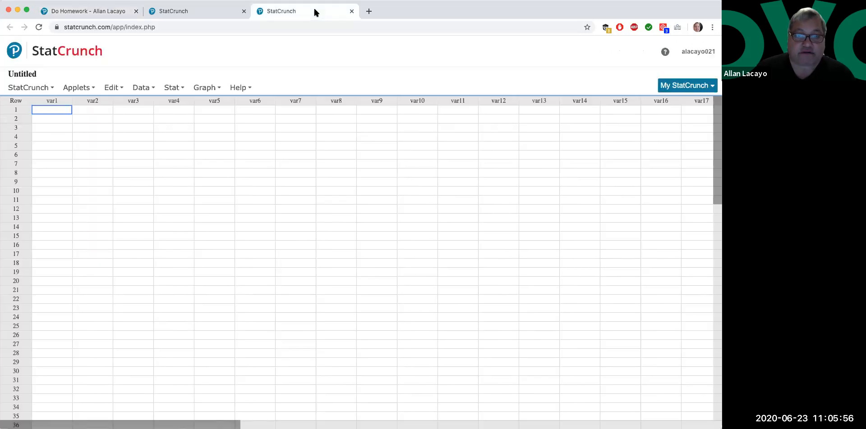
{"action": "left_click", "coordinate": [53, 102]}
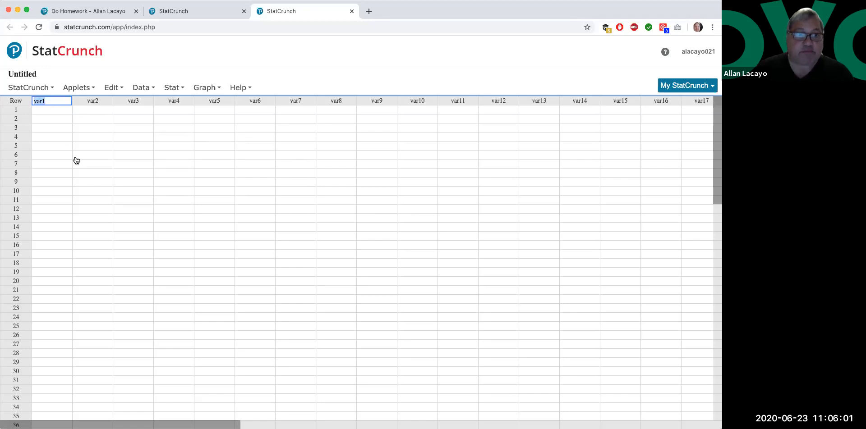
{"action": "key", "text": "ctrl+v"}
{"action": "left_click", "coordinate": [111, 168]}
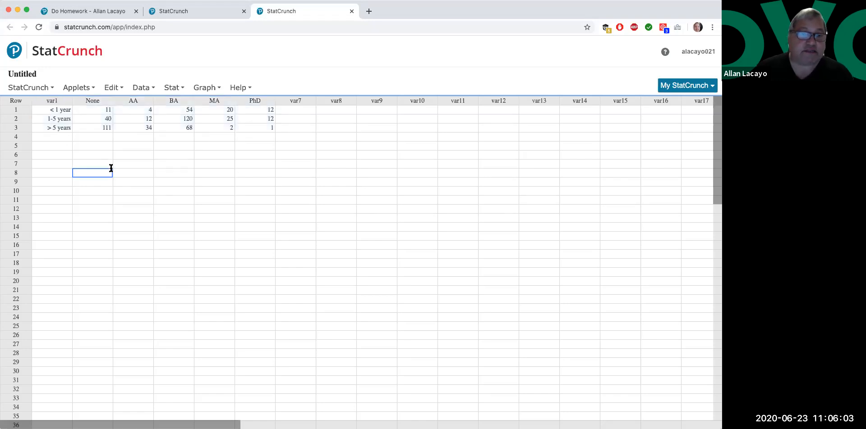
- Examine the pasted table's headers and its block of counts from None to PhD for all three rows
{"action": "left_click", "coordinate": [46, 101]}
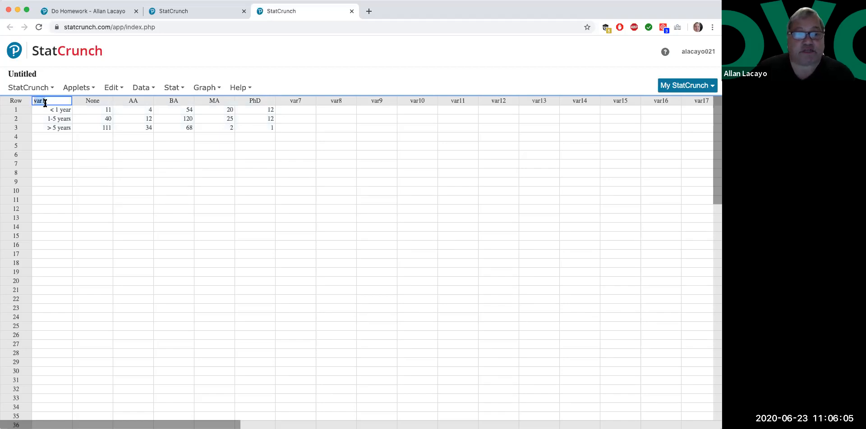
{"action": "left_click_drag", "start_coordinate": [118, 120], "coordinate": [259, 131]}
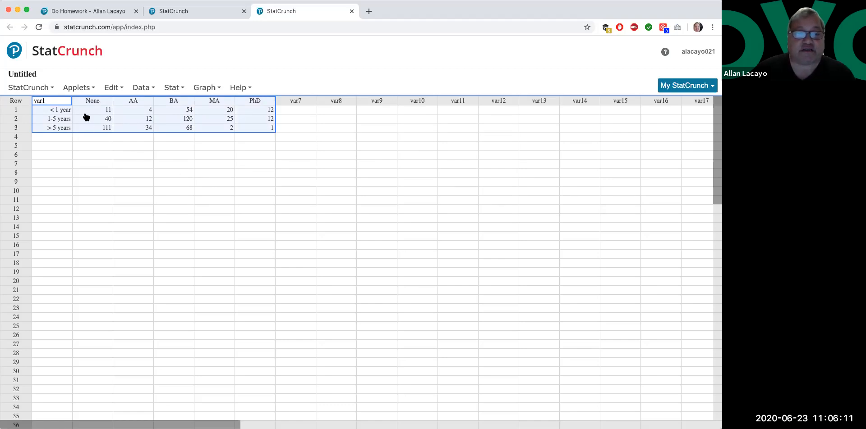
{"action": "left_click", "coordinate": [102, 111]}
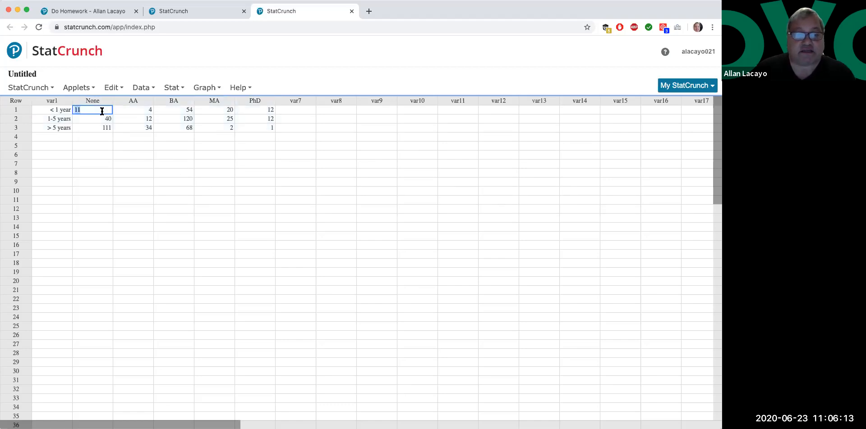
{"action": "left_click_drag", "start_coordinate": [251, 128], "coordinate": [95, 113]}
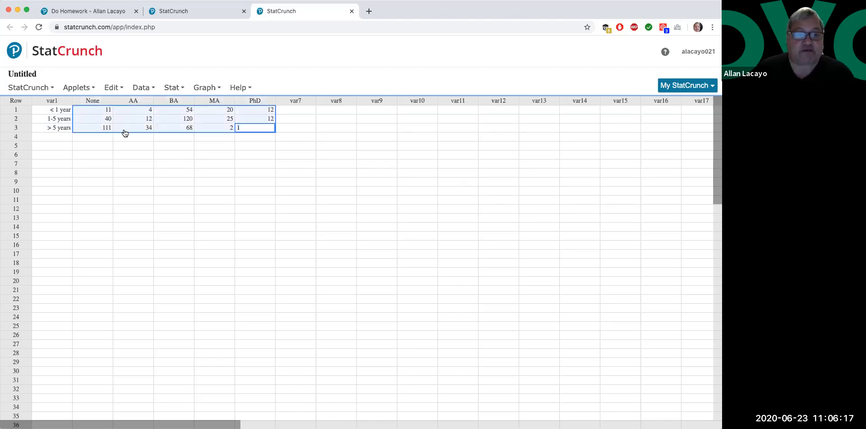
{"action": "left_click", "coordinate": [138, 87]}
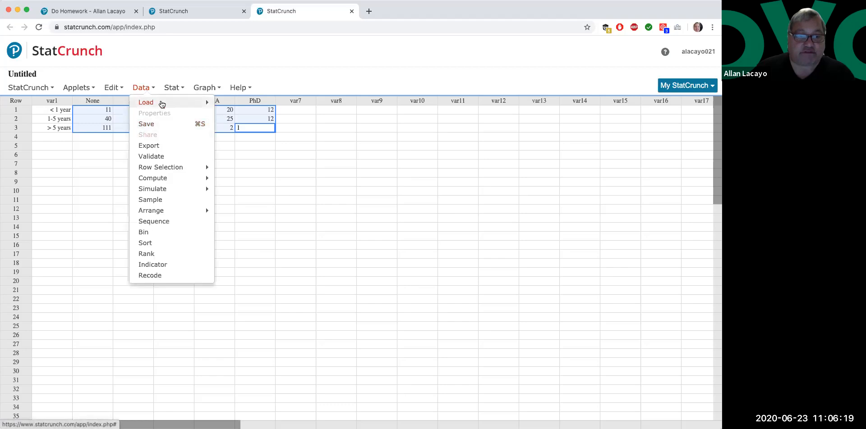
{"action": "left_click", "coordinate": [261, 164]}
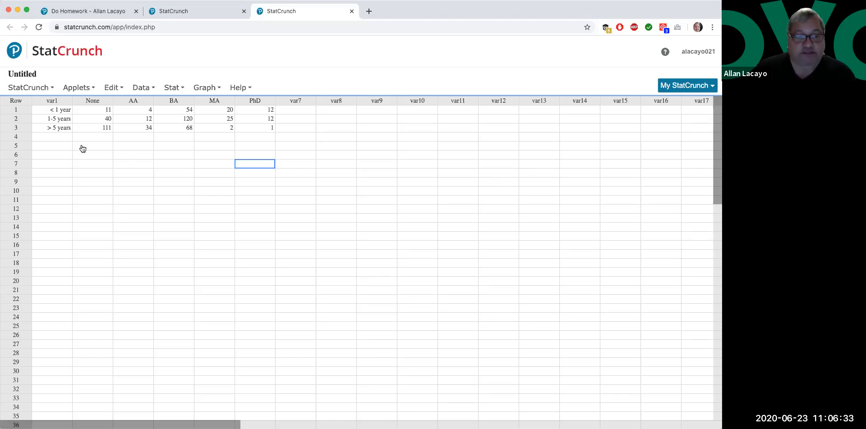
- Examine the empty row 4 beneath the counts and the empty var7 column beside them as places for totals
{"action": "left_click_drag", "start_coordinate": [55, 139], "coordinate": [271, 139]}
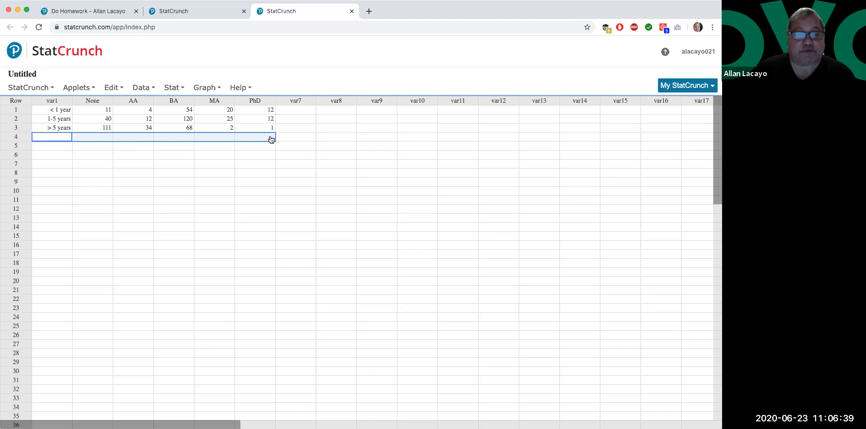
{"action": "left_click", "coordinate": [287, 102]}
{"action": "left_click_drag", "start_coordinate": [286, 102], "coordinate": [288, 138]}
{"action": "left_click", "coordinate": [287, 136]}
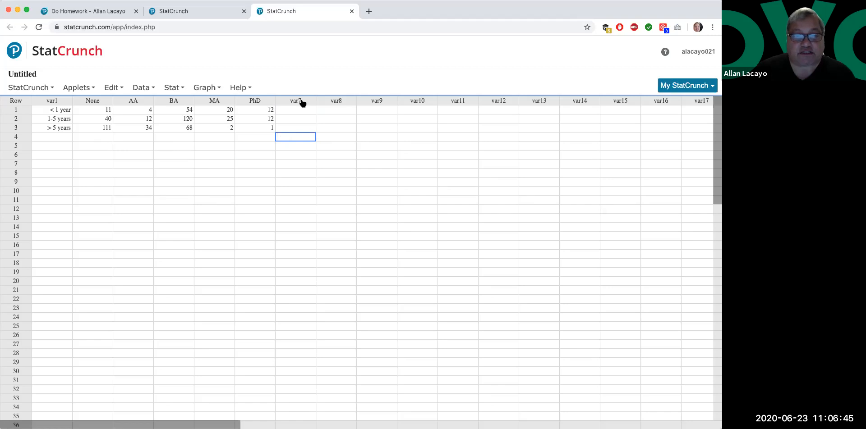
{"action": "left_click_drag", "start_coordinate": [285, 100], "coordinate": [278, 159]}
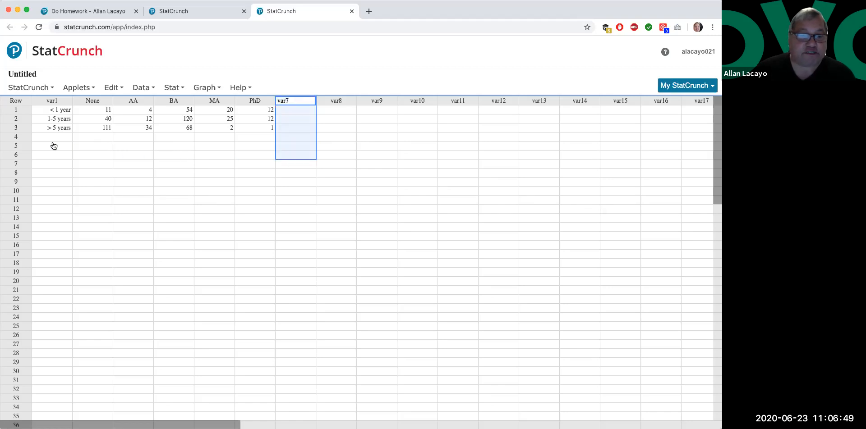
{"action": "left_click_drag", "start_coordinate": [47, 135], "coordinate": [292, 141]}
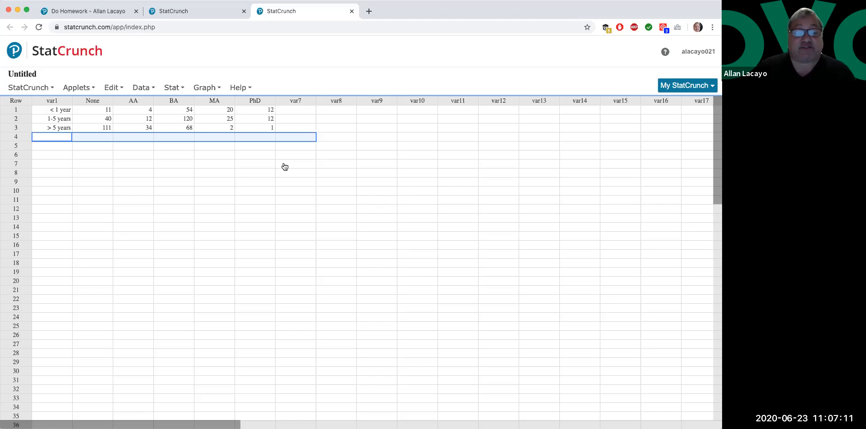
{"action": "left_click_drag", "start_coordinate": [102, 110], "coordinate": [257, 131]}
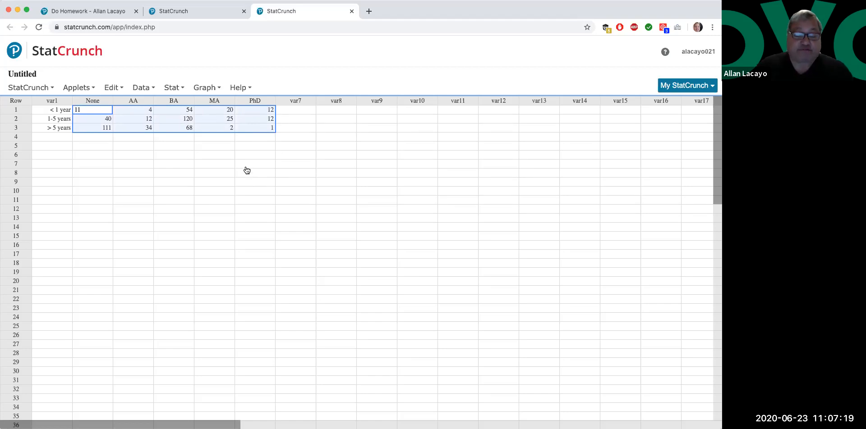
{"action": "left_click", "coordinate": [243, 163]}
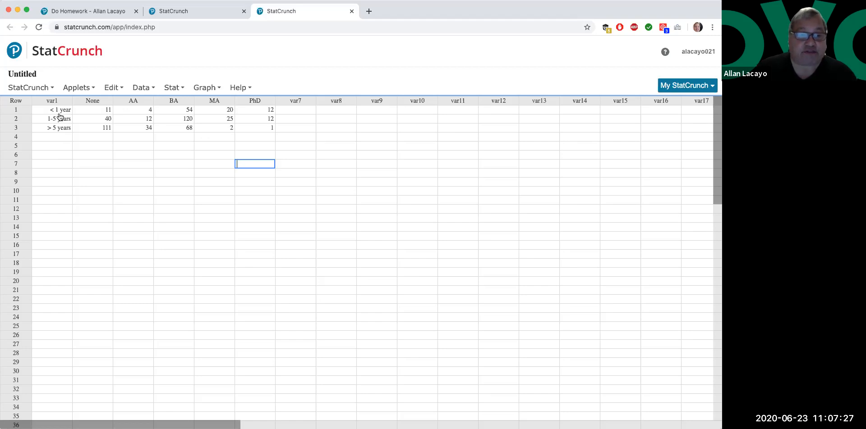
{"action": "left_click_drag", "start_coordinate": [52, 138], "coordinate": [290, 140]}
{"action": "left_click_drag", "start_coordinate": [289, 143], "coordinate": [289, 142]}
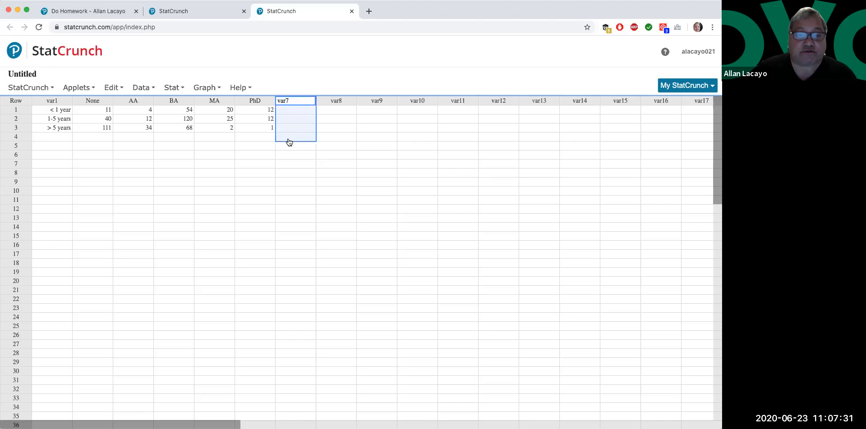
- Review the column headers one by one from var1 through PhD
{"action": "left_click", "coordinate": [48, 101]}
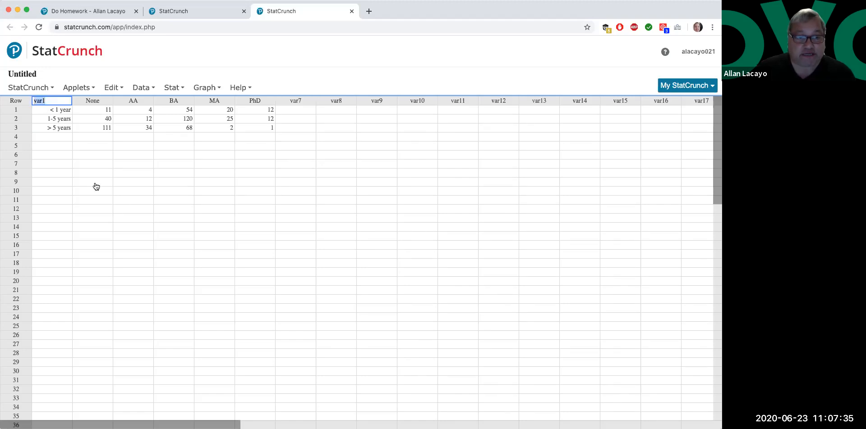
{"action": "left_click", "coordinate": [91, 101]}
{"action": "left_click", "coordinate": [125, 104]}
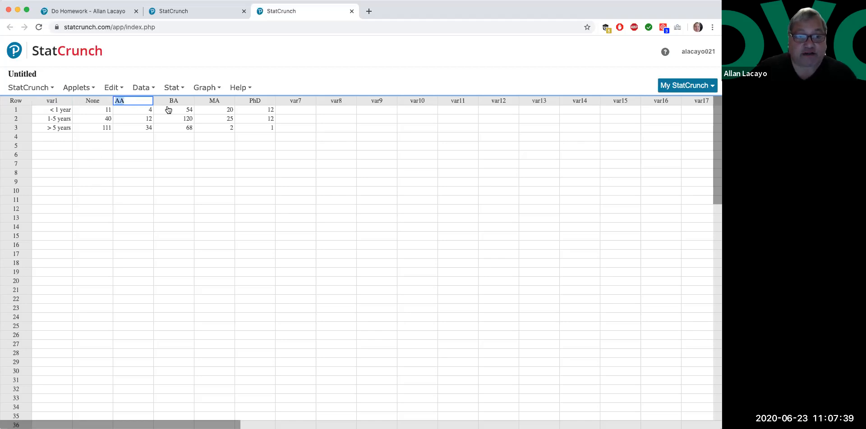
{"action": "left_click", "coordinate": [188, 103]}
{"action": "left_click", "coordinate": [213, 105]}
{"action": "left_click", "coordinate": [251, 102]}
{"action": "left_click", "coordinate": [258, 155]}
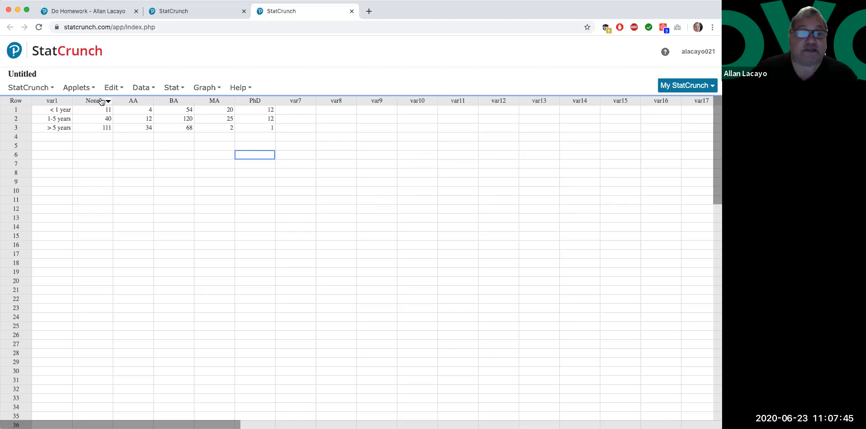
- Rename the var1 column as TENURE and highlight its three tenure categories
{"action": "left_click", "coordinate": [51, 101]}
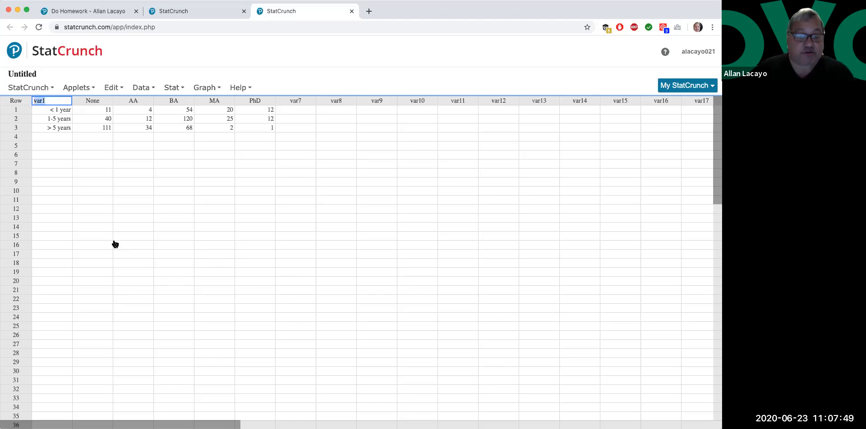
{"action": "type", "text": "TENURE"}
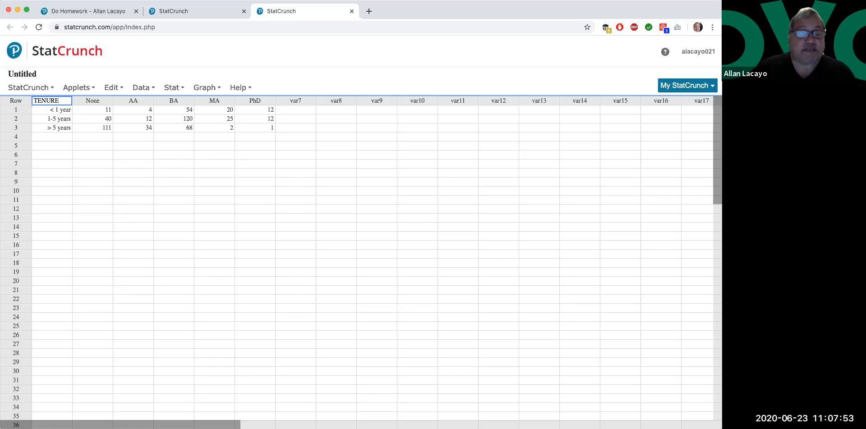
{"action": "key", "text": "Return"}
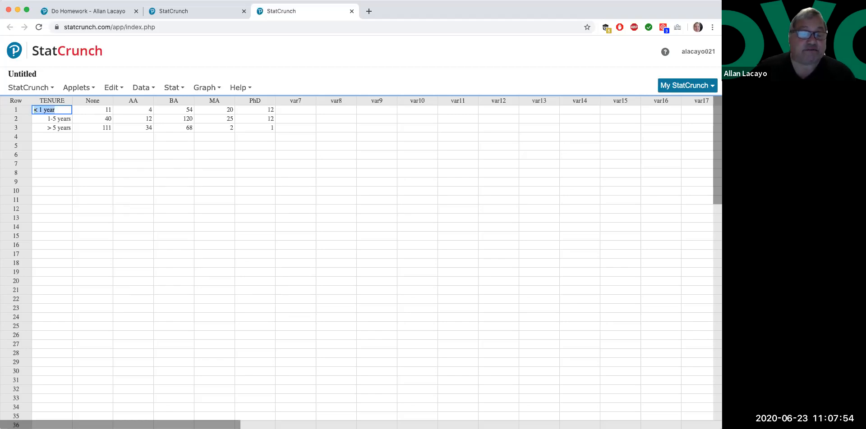
{"action": "left_click", "coordinate": [135, 225]}
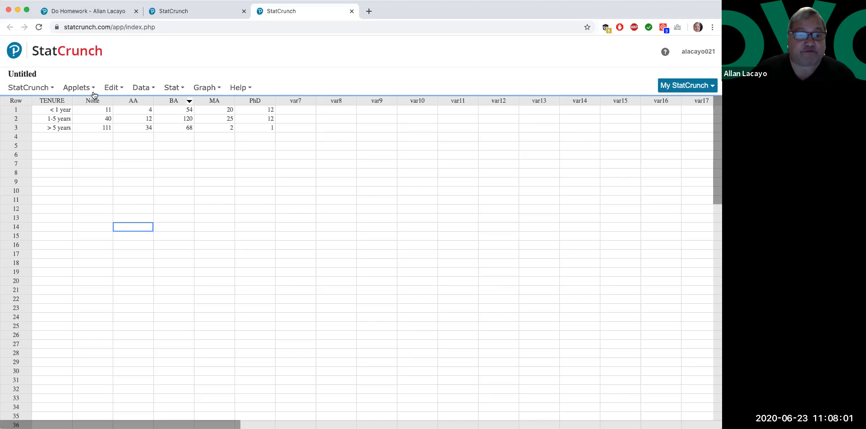
{"action": "double_click", "coordinate": [52, 111]}
{"action": "left_click_drag", "start_coordinate": [52, 111], "coordinate": [55, 129]}
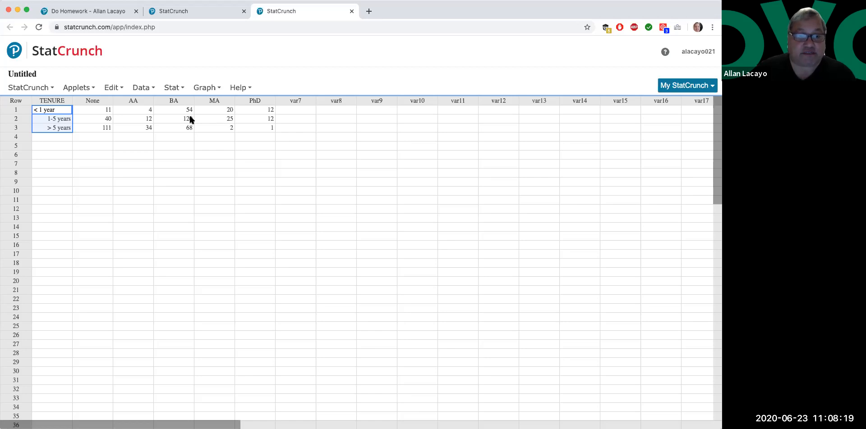
- Switch to the blank whiteboard and add a text heading reading "TO DO'S WHEN USING STATCRUNCH TO COMPUTE %s"
{"action": "key", "text": "super+Tab"}
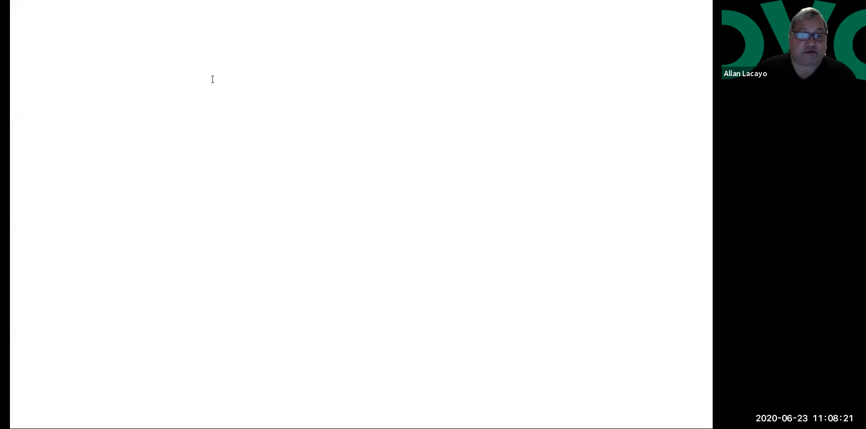
{"action": "left_click", "coordinate": [174, 80]}
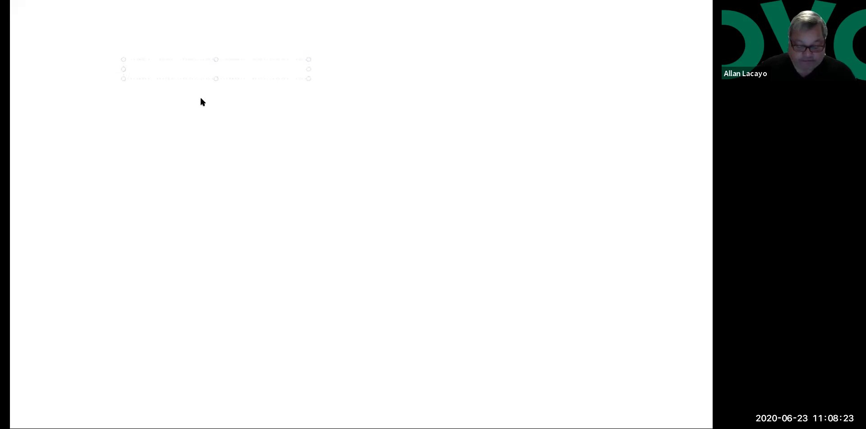
{"action": "type", "text": "TO DO'S WHEN LUS"}
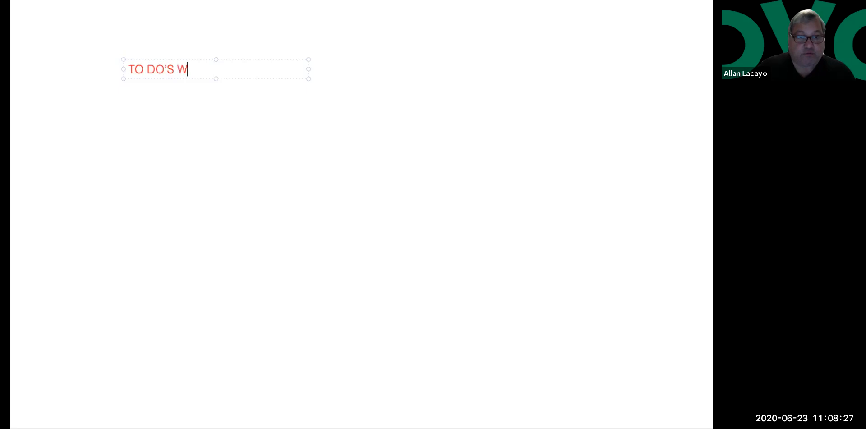
{"action": "key", "text": "BackSpace"}
{"action": "key", "text": "BackSpace"}
{"action": "key", "text": "BackSpace"}
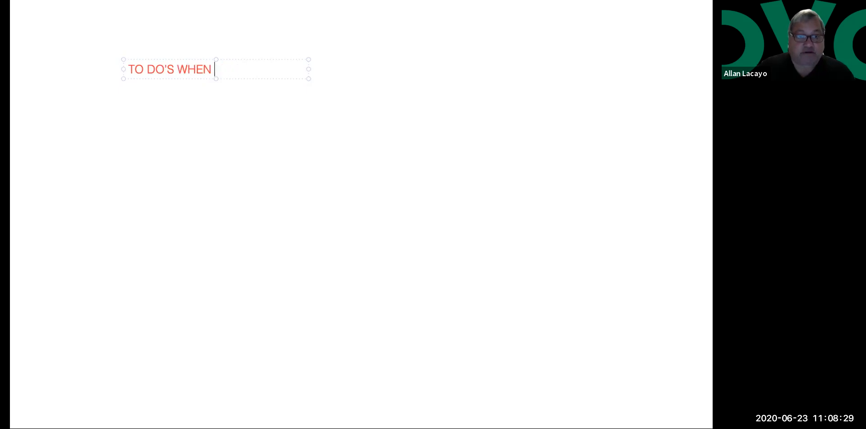
{"action": "type", "text": "USING STA"}
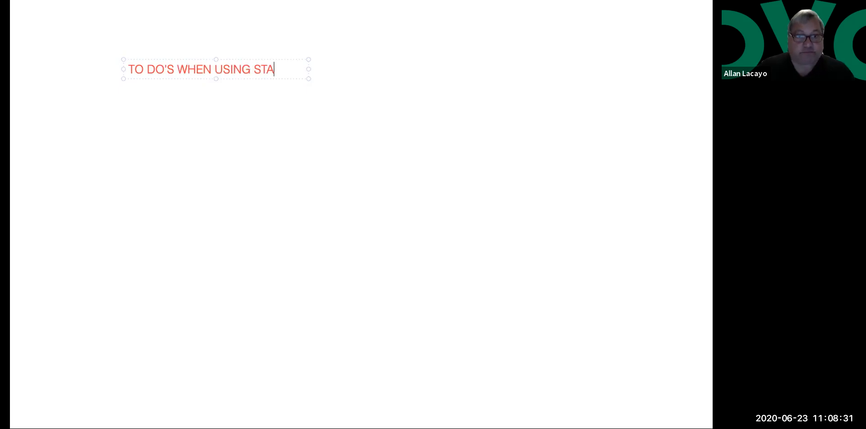
{"action": "type", "text": "TCRUNCH "}
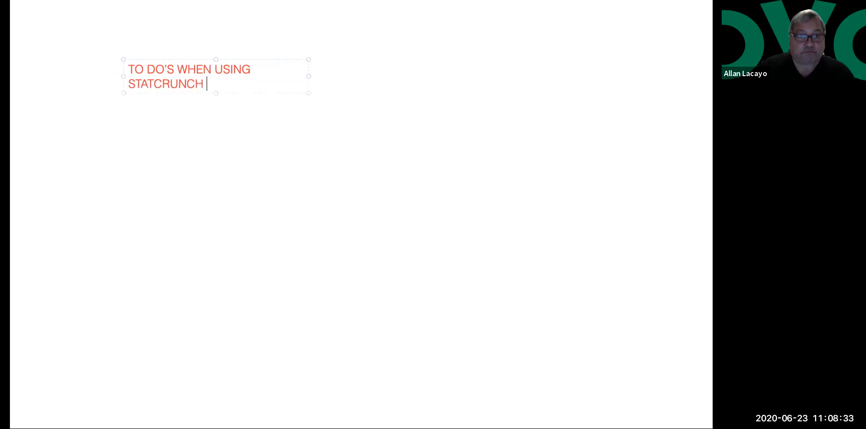
{"action": "type", "text": "TO COMPUTE"}
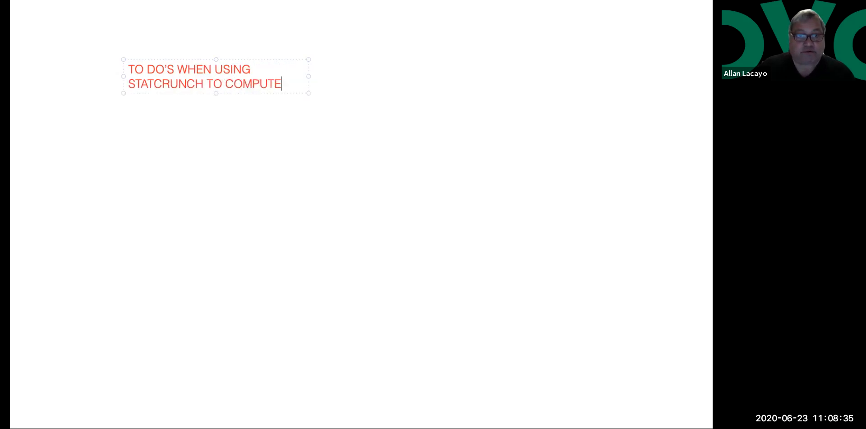
{"action": "key", "text": "Return"}
{"action": "type", "text": "%s"}
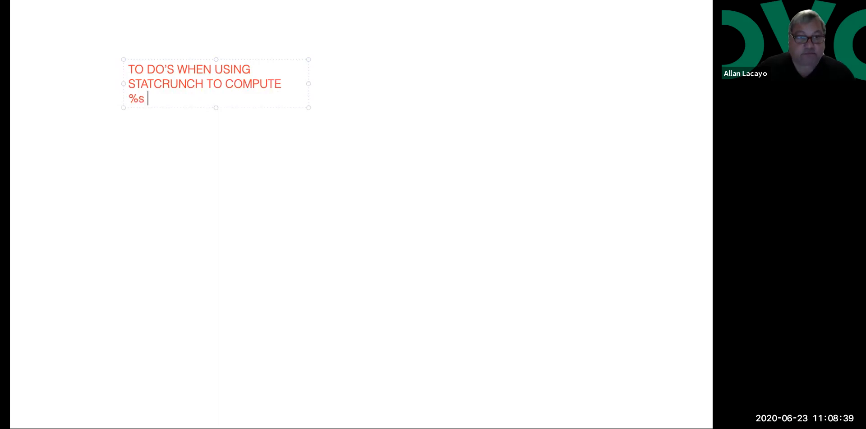
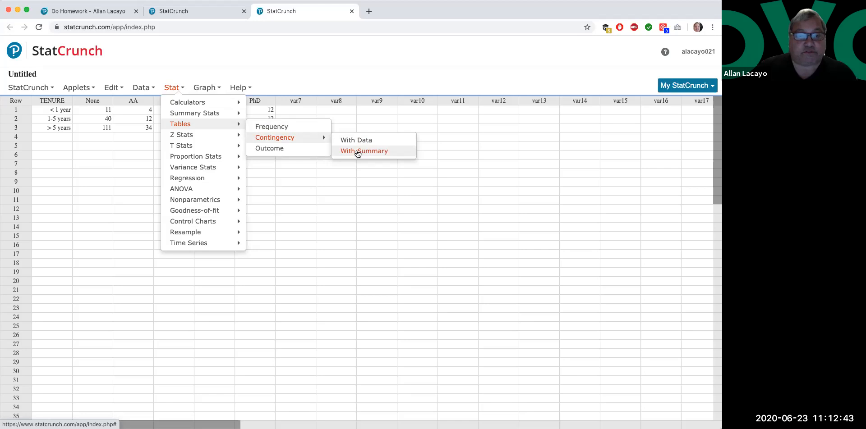
- Start a contingency table with summary data and choose None, AA, BA, MA and PhD as its columns
{"action": "left_click", "coordinate": [356, 152]}
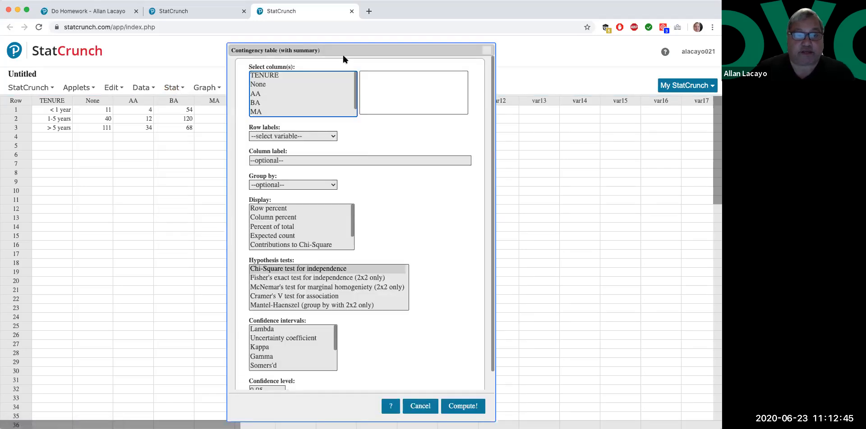
{"action": "left_click_drag", "start_coordinate": [422, 41], "coordinate": [505, 34]}
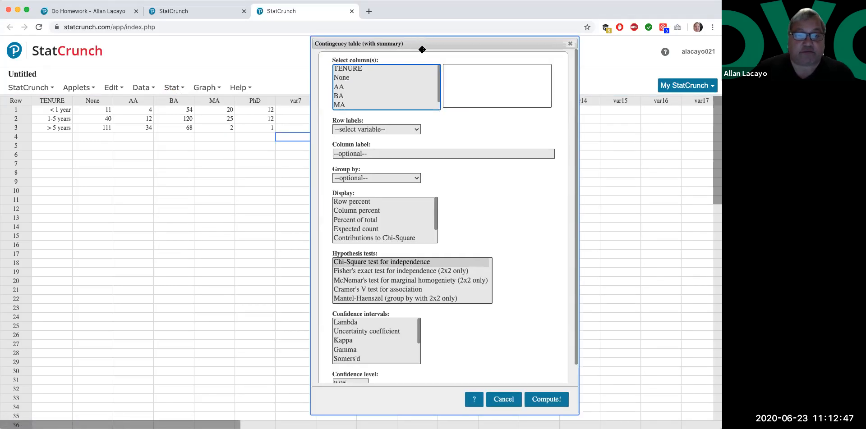
{"action": "left_click", "coordinate": [350, 70]}
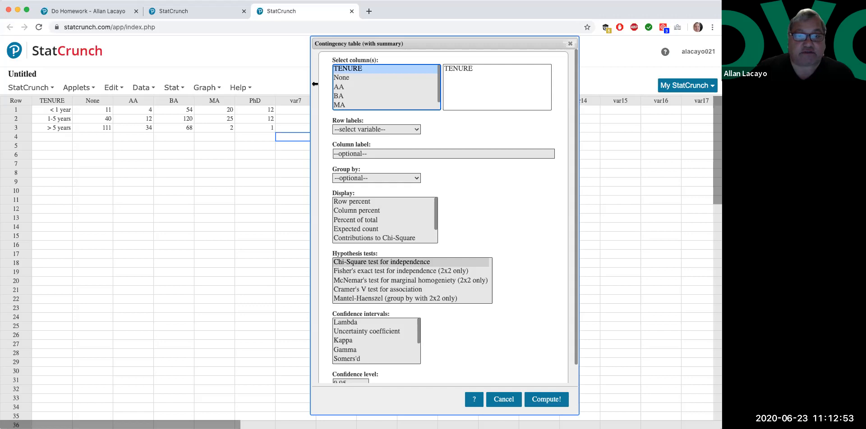
{"action": "left_click", "coordinate": [343, 79]}
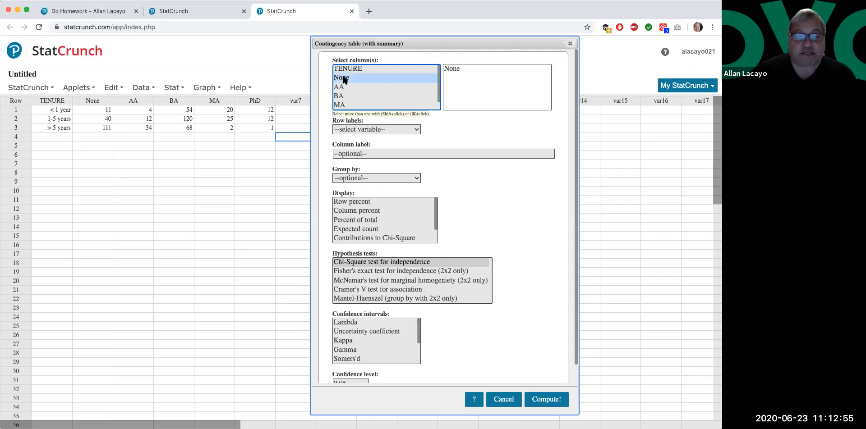
{"action": "key", "text": "shift+Down"}
{"action": "key", "text": "shift+Down"}
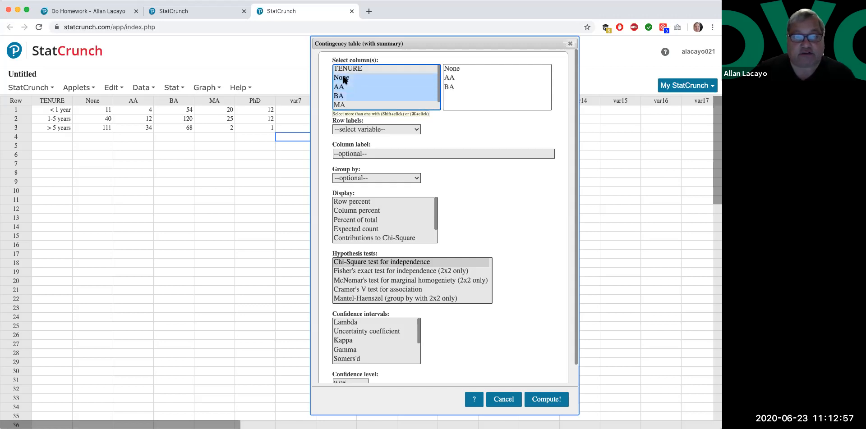
{"action": "key", "text": "shift+Down"}
{"action": "key", "text": "shift+Down"}
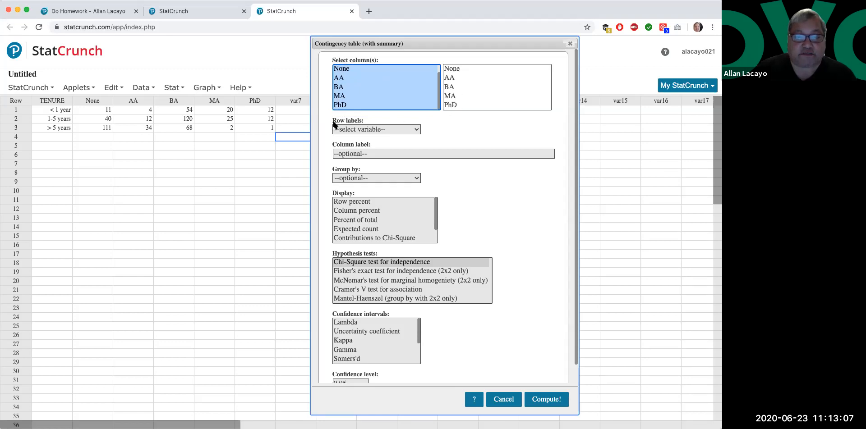
- Use TENURE as row labels, display row percent, column percent and percent of total, and compute the contingency table
{"action": "left_click", "coordinate": [351, 129]}
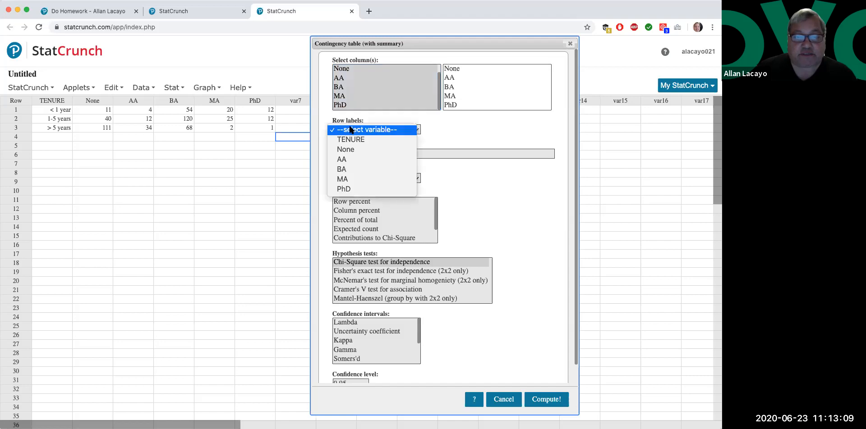
{"action": "left_click", "coordinate": [350, 139]}
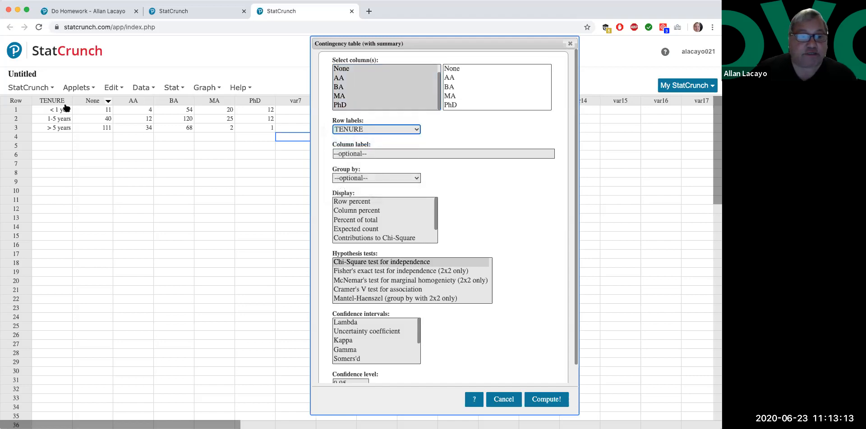
{"action": "left_click_drag", "start_coordinate": [55, 111], "coordinate": [57, 137]}
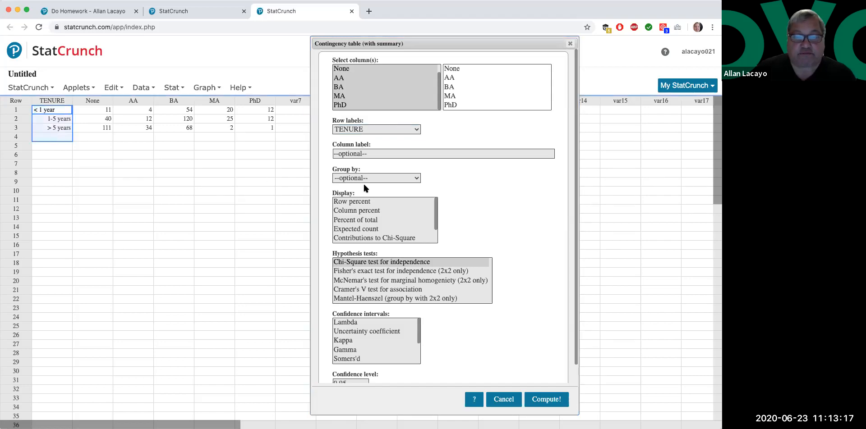
{"action": "left_click_drag", "start_coordinate": [365, 206], "coordinate": [366, 220]}
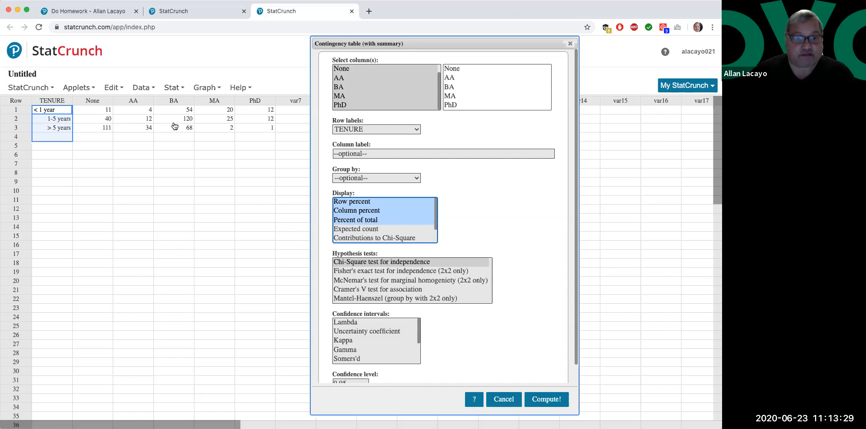
{"action": "left_click", "coordinate": [553, 403]}
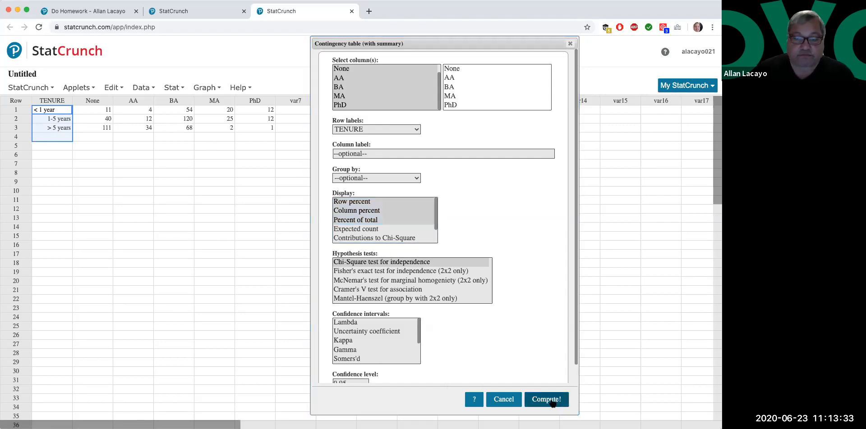
{"action": "left_click_drag", "start_coordinate": [557, 96], "coordinate": [378, 58]}
- Examine the counts and row, column and total percentages for the < 1 year None cell, the totals, and the 1-5 years BA cell
{"action": "left_click_drag", "start_coordinate": [343, 180], "coordinate": [365, 202]}
{"action": "left_click_drag", "start_coordinate": [361, 176], "coordinate": [368, 176]}
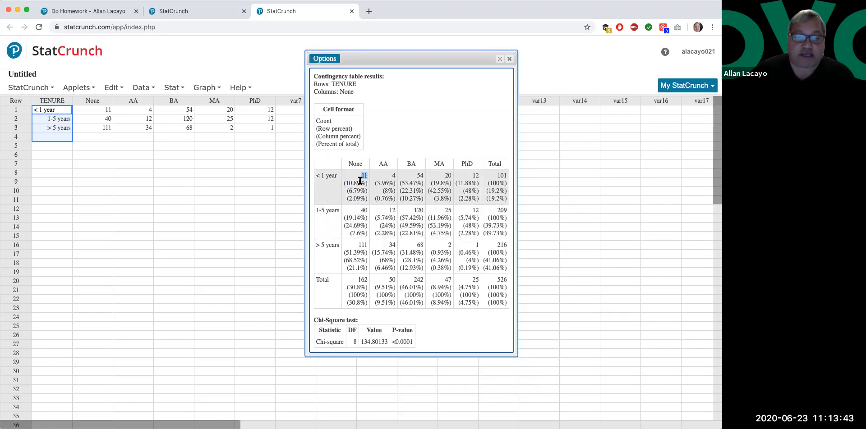
{"action": "left_click", "coordinate": [365, 175]}
{"action": "left_click_drag", "start_coordinate": [365, 174], "coordinate": [368, 174]}
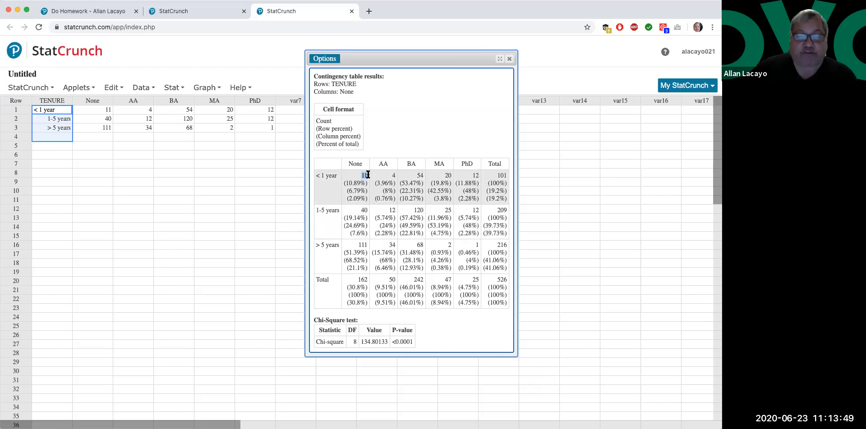
{"action": "left_click_drag", "start_coordinate": [495, 176], "coordinate": [507, 176]}
{"action": "left_click_drag", "start_coordinate": [318, 129], "coordinate": [350, 131]}
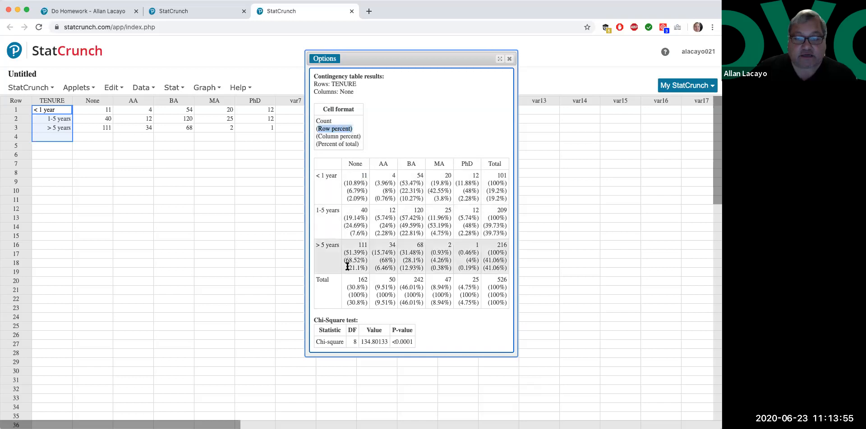
{"action": "left_click", "coordinate": [364, 280]}
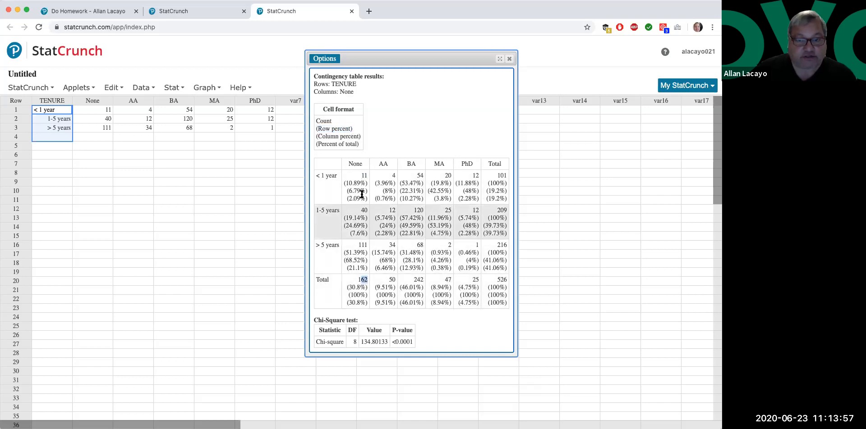
{"action": "left_click_drag", "start_coordinate": [348, 191], "coordinate": [366, 175]}
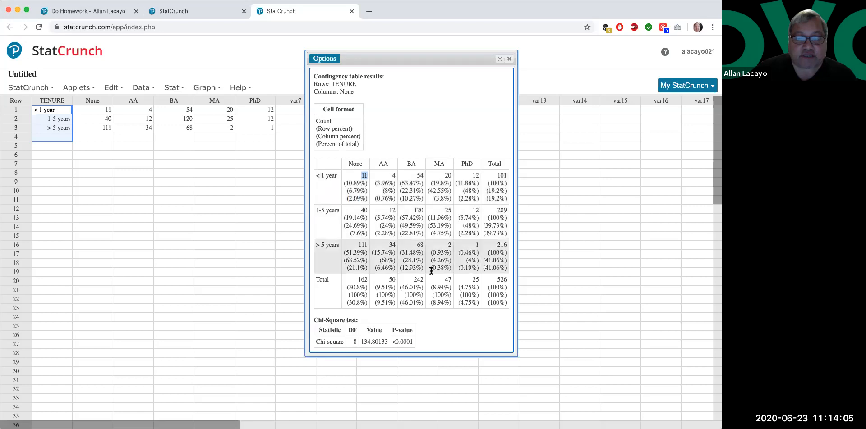
{"action": "left_click_drag", "start_coordinate": [497, 280], "coordinate": [508, 280]}
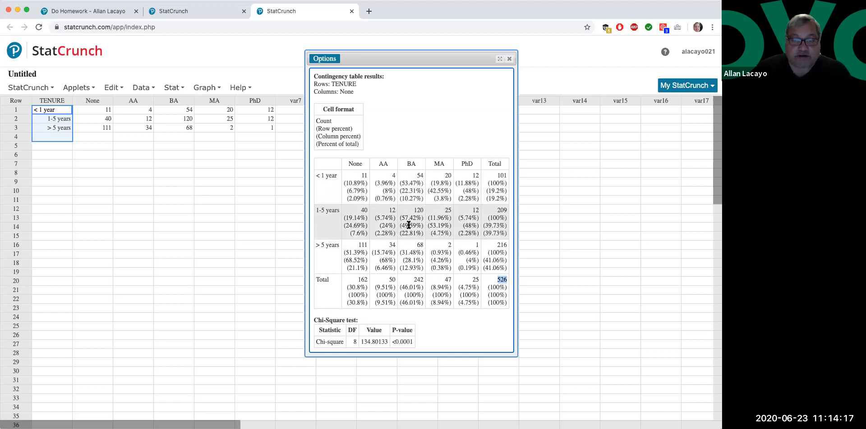
{"action": "left_click_drag", "start_coordinate": [415, 218], "coordinate": [400, 218]}
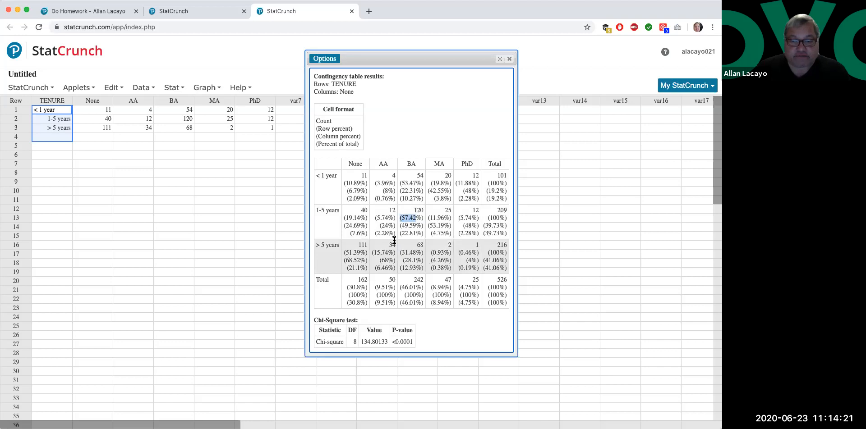
- Enter "57.42% OF" in row 9 of the None column and "1-5 YRS T.P." beside it in the AA column
{"action": "left_click", "coordinate": [98, 182]}
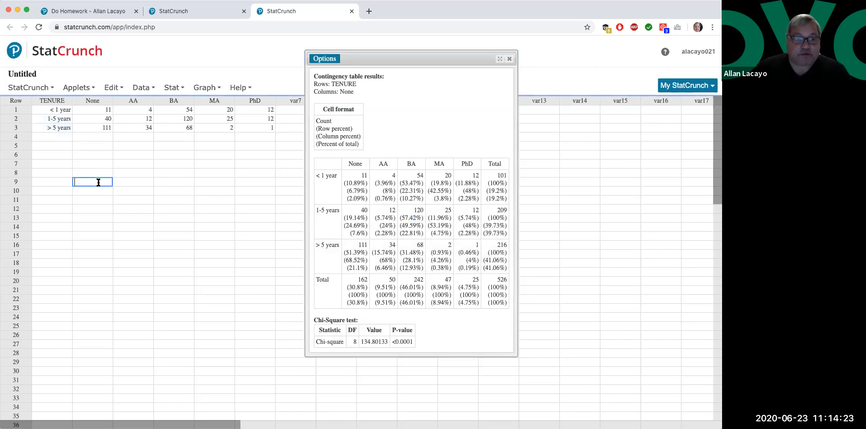
{"action": "type", "text": "57"}
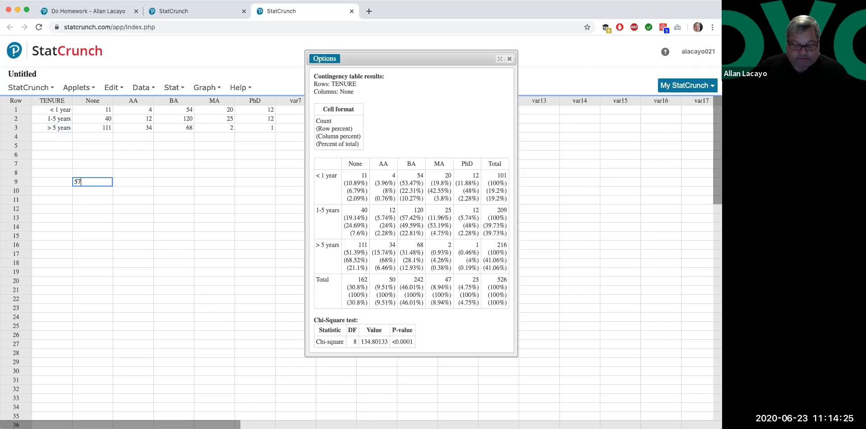
{"action": "type", "text": ".42%"}
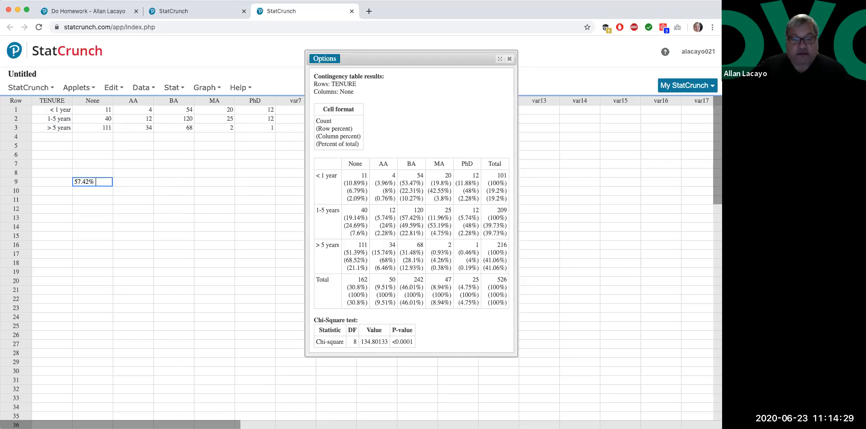
{"action": "type", "text": " OF"}
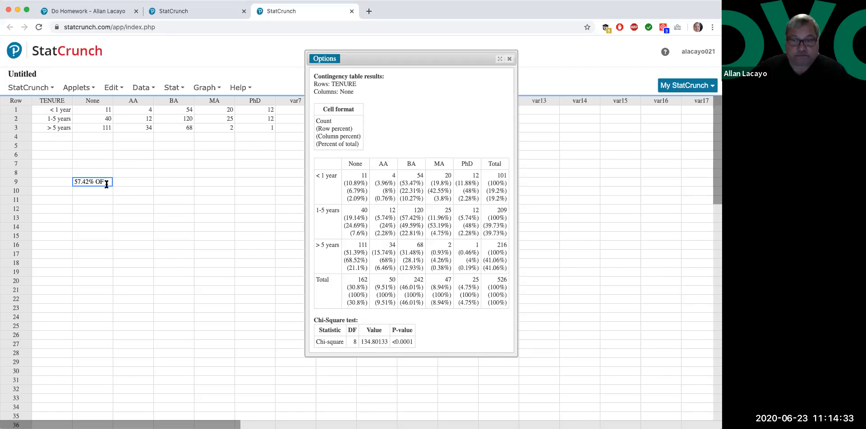
{"action": "left_click", "coordinate": [124, 182]}
{"action": "type", "text": "1-5 Y"}
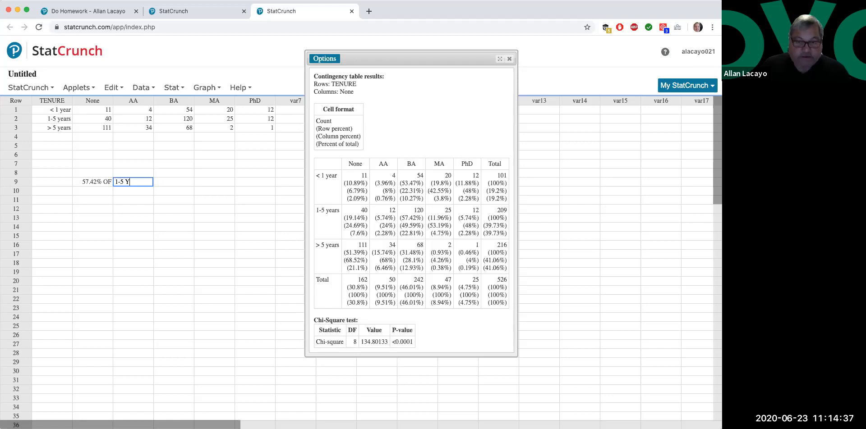
{"action": "type", "text": "RS T.P."}
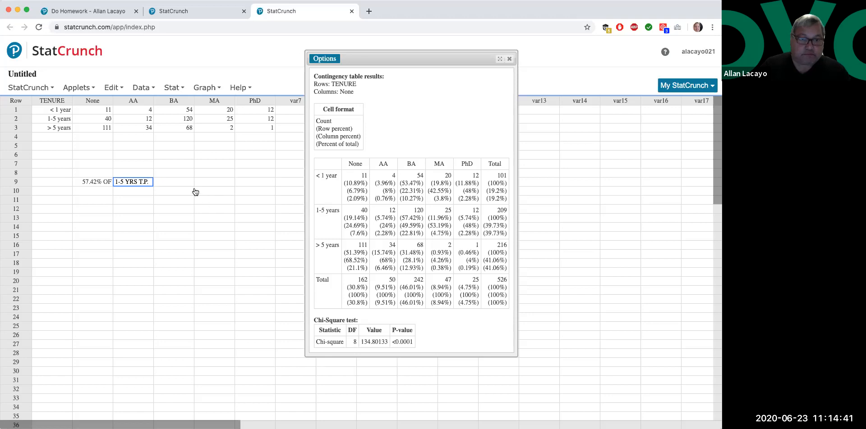
- Continue row 9 with "HAVE EARNED" under BA and "BA DEGREES" under MA, widening the BA column to fit its text
{"action": "left_click", "coordinate": [170, 181]}
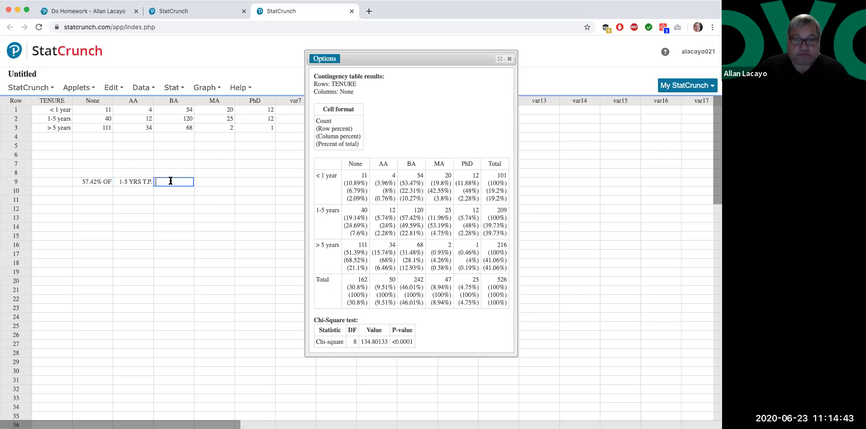
{"action": "type", "text": "HAVE EARNED"}
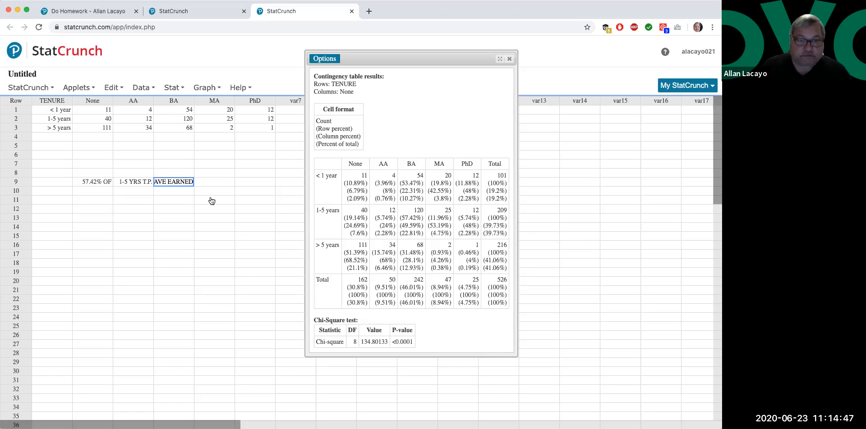
{"action": "left_click", "coordinate": [216, 179]}
{"action": "left_click_drag", "start_coordinate": [195, 101], "coordinate": [198, 100]}
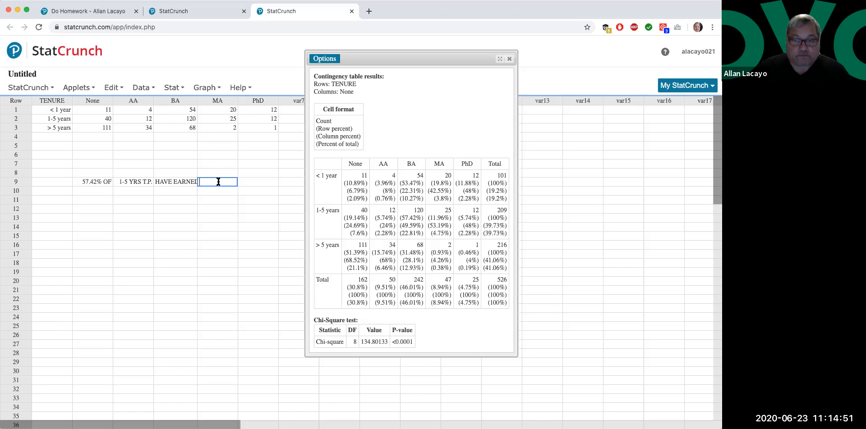
{"action": "type", "text": "B"}
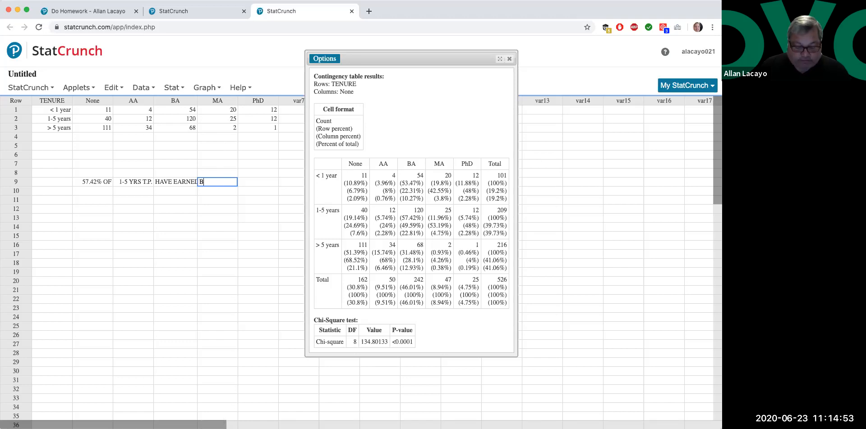
{"action": "type", "text": "A DEGREES"}
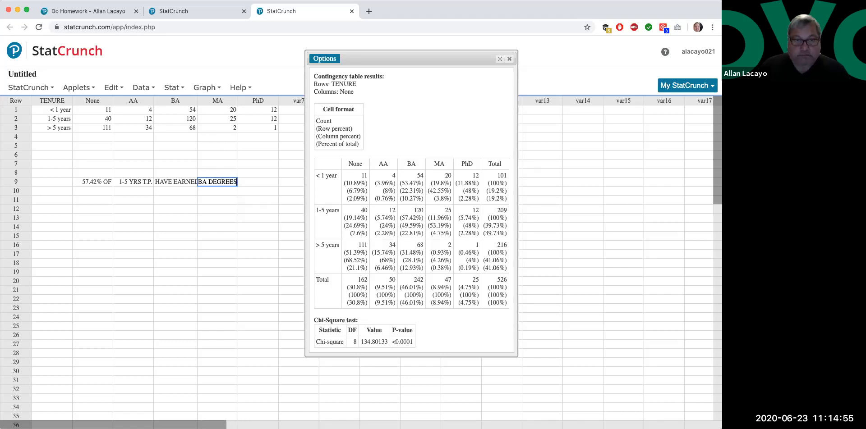
{"action": "left_click_drag", "start_coordinate": [196, 101], "coordinate": [255, 100]}
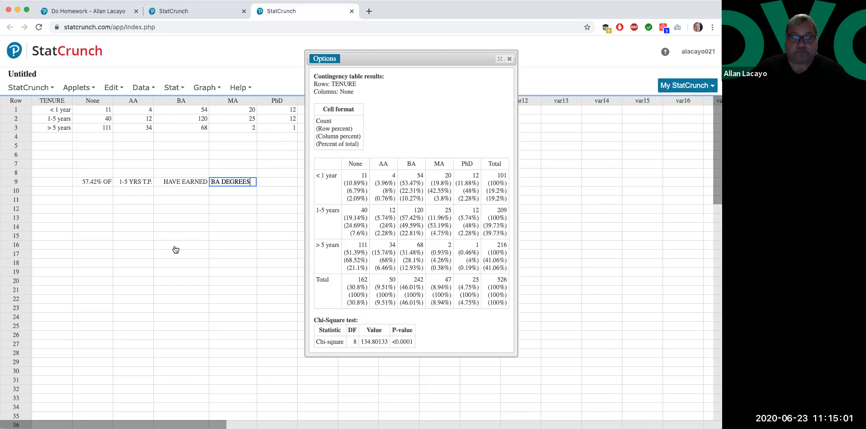
- Enter "49.59% OF" in row 10 of the None column and "BA DEGREES" in the AA column
{"action": "left_click", "coordinate": [96, 192]}
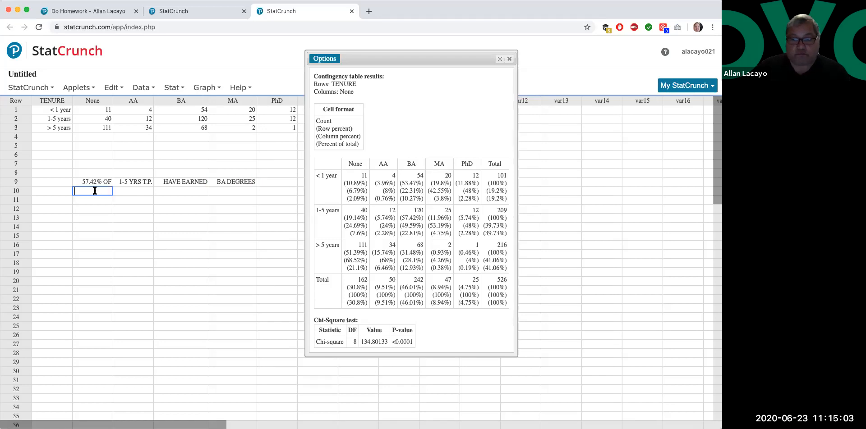
{"action": "type", "text": "49.59%"}
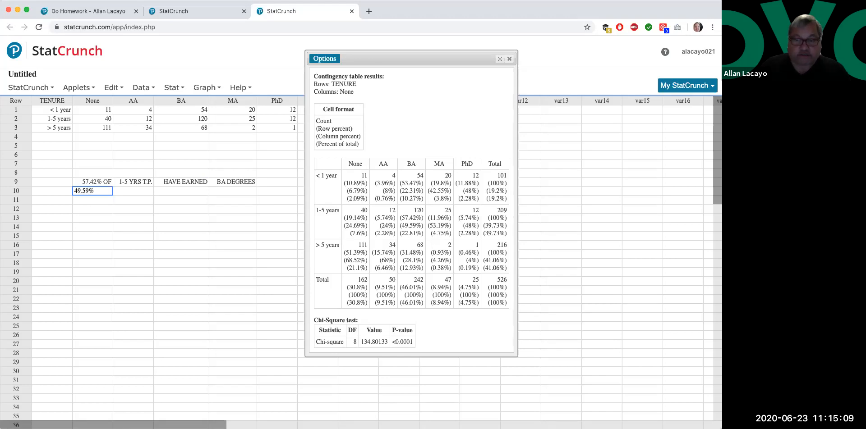
{"action": "type", "text": "OF"}
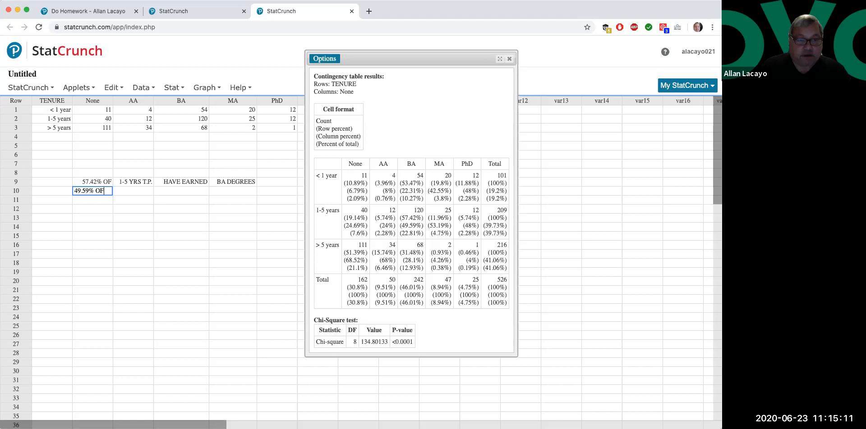
{"action": "left_click", "coordinate": [121, 191]}
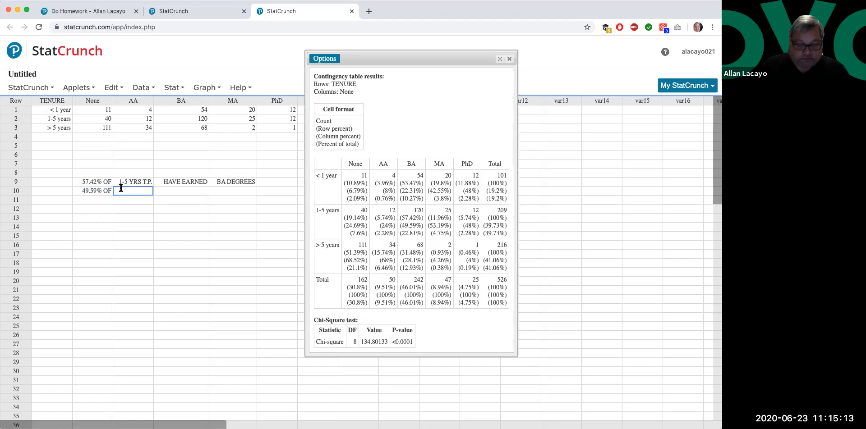
{"action": "type", "text": "BA DEGREES"}
{"action": "left_click", "coordinate": [195, 190]}
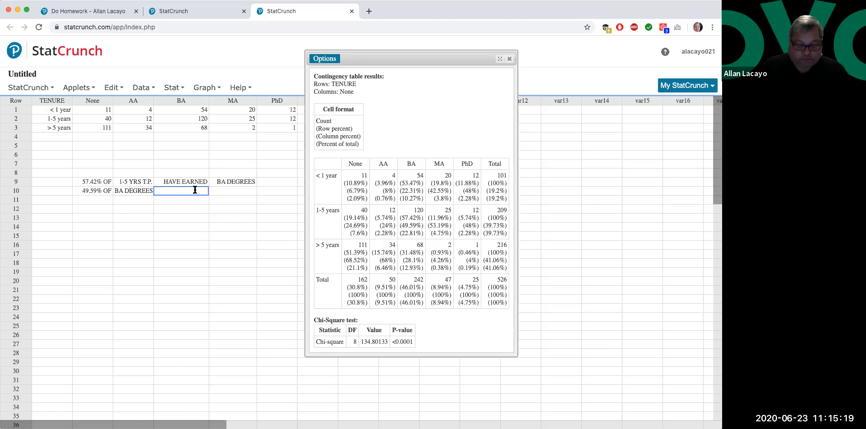
{"action": "type", "text": "WERE"}
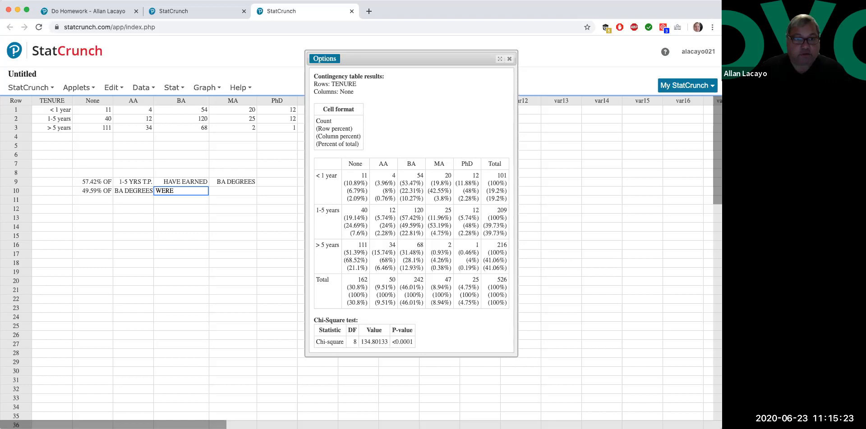
{"action": "key", "text": "BackSpace"}
{"action": "key", "text": "BackSpace"}
{"action": "key", "text": "BackSpace"}
{"action": "key", "text": "BackSpace"}
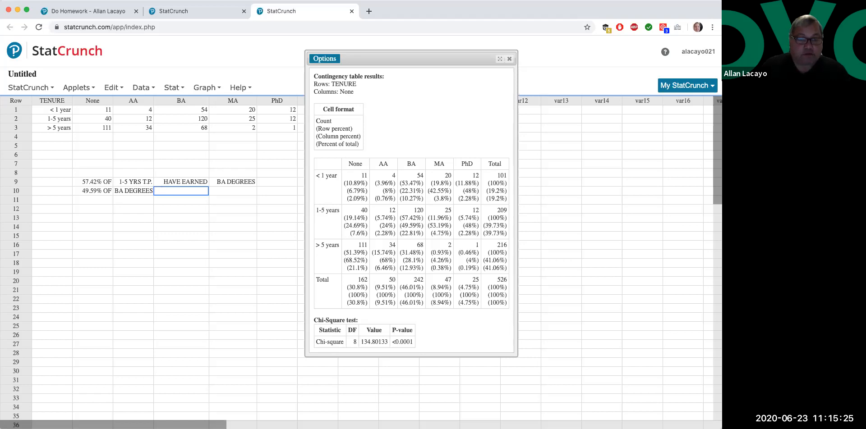
- Complete row 10 with "HAVE BEEN W.C." in the BA column and "FOR 1-5 YRS." in the MA column
{"action": "type", "text": "H"}
{"action": "type", "text": "HABE"}
{"action": "type", "text": "E BEEN"}
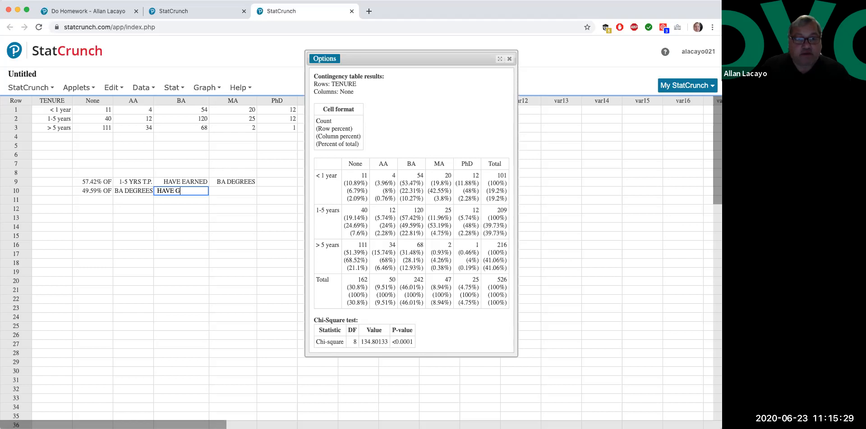
{"action": "type", "text": "W.C."}
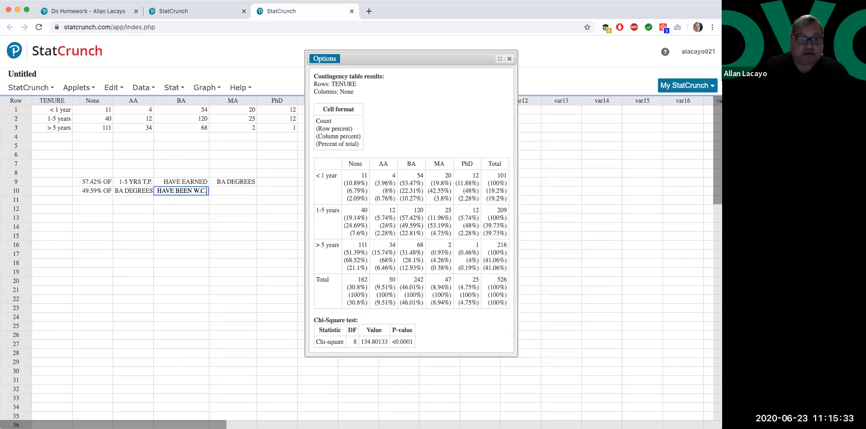
{"action": "left_click", "coordinate": [231, 191]}
{"action": "type", "text": "FOR"}
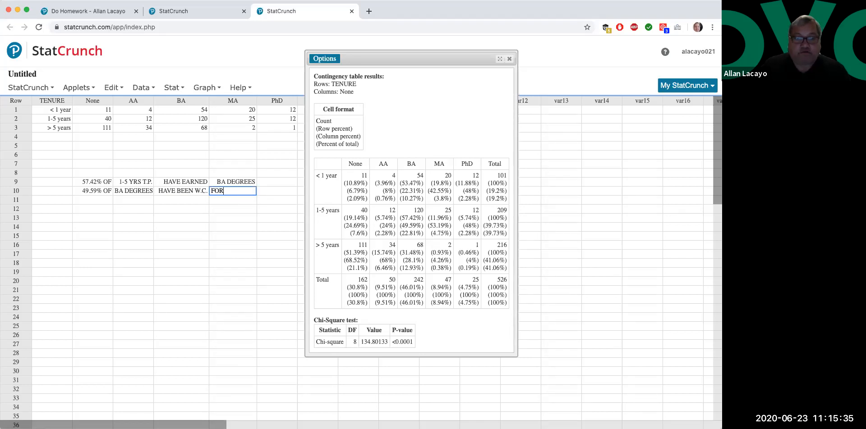
{"action": "type", "text": " 1-5 YRS."}
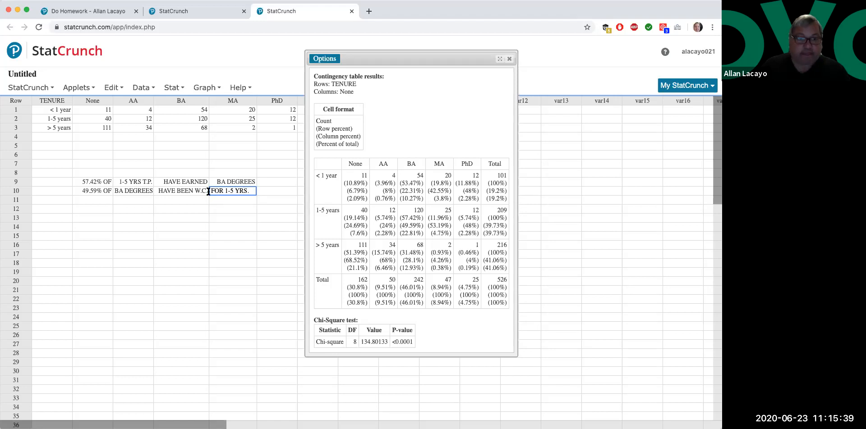
- Enter "22.81% OF" in row 11 of the None column and "ALL EMP's" in the AA column
{"action": "left_click", "coordinate": [104, 201]}
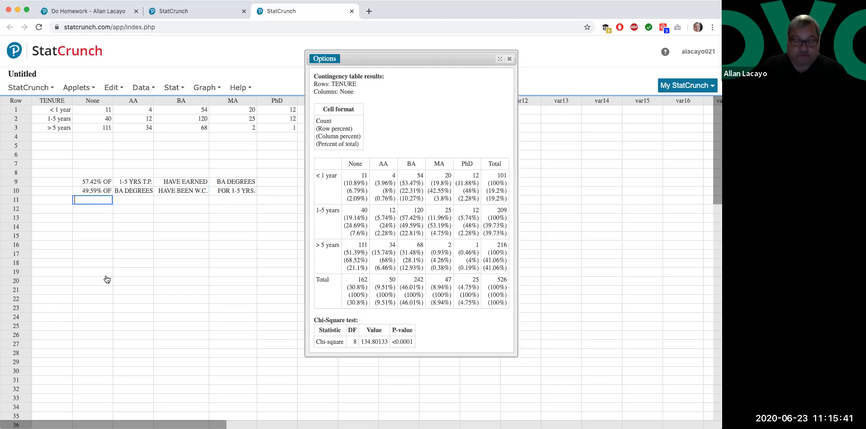
{"action": "type", "text": "22.81"}
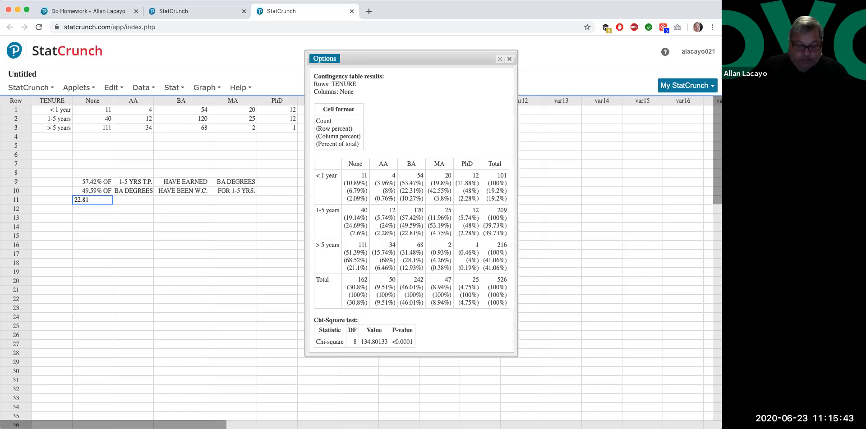
{"action": "type", "text": "% OF"}
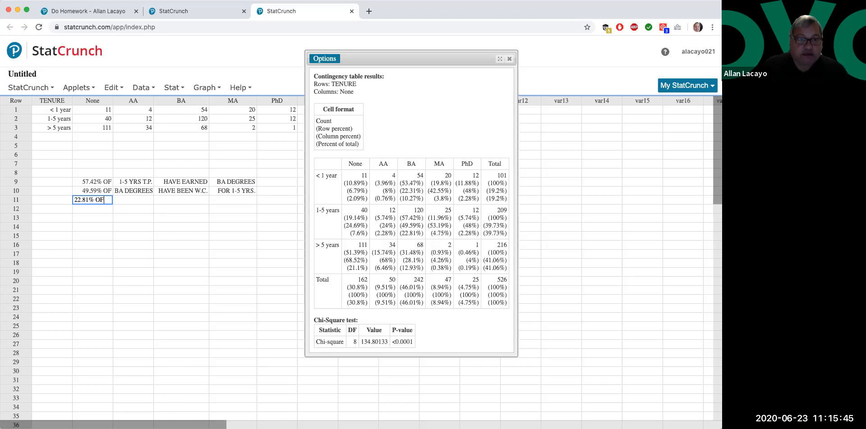
{"action": "left_click", "coordinate": [127, 202]}
{"action": "type", "text": "ALL EMP's"}
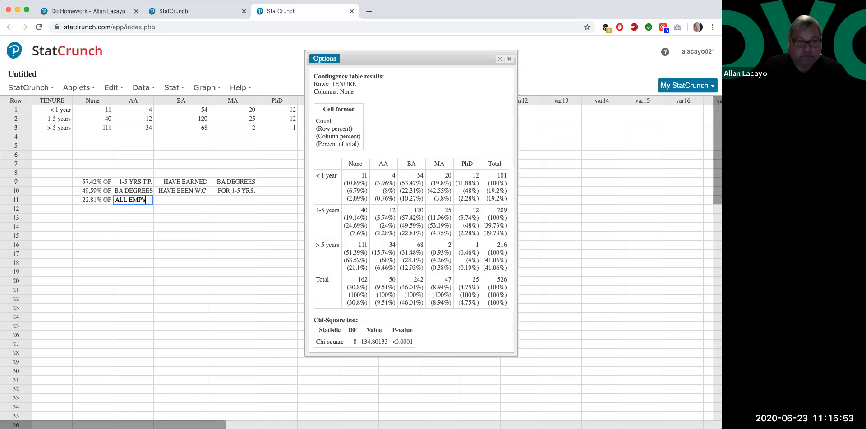
- Complete row 11 with "are 1-5 yrs tenure" in the BA column and "AND BA Degree's" in the MA column
{"action": "left_click", "coordinate": [180, 203]}
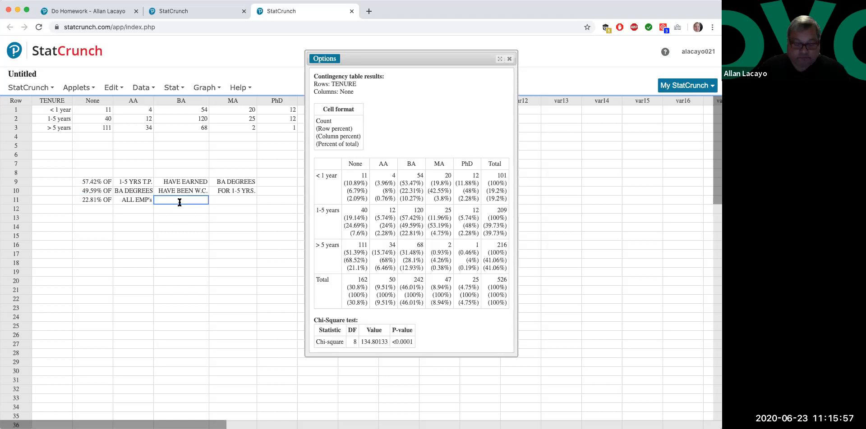
{"action": "type", "text": "are"}
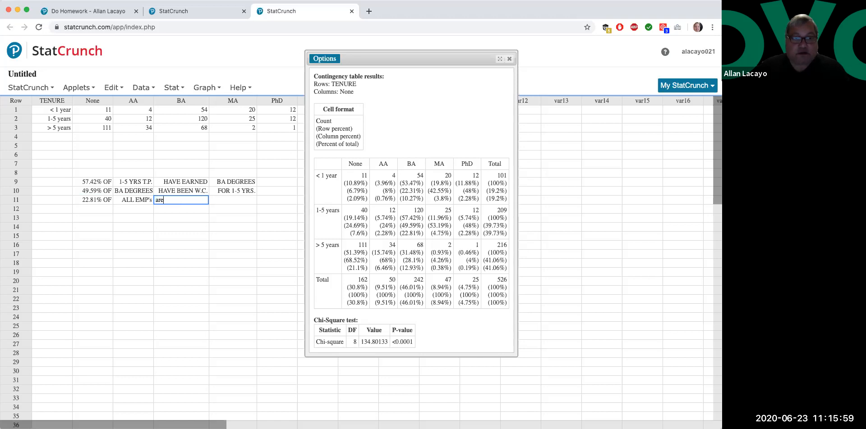
{"action": "type", "text": " 1-5 yrs"}
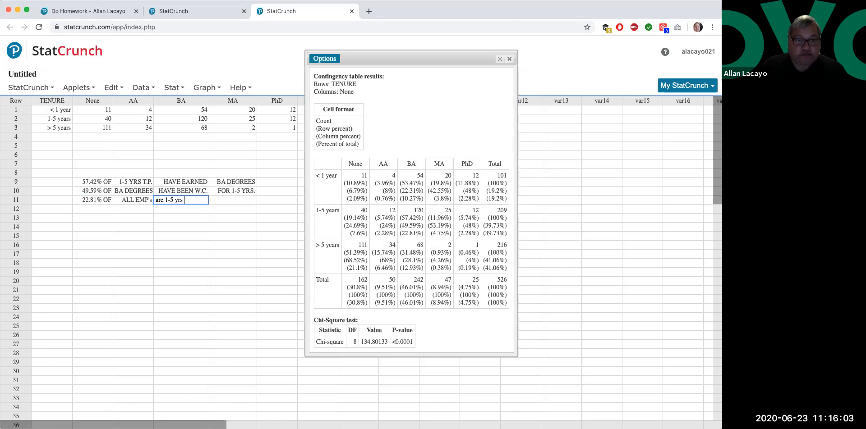
{"action": "type", "text": "nure"}
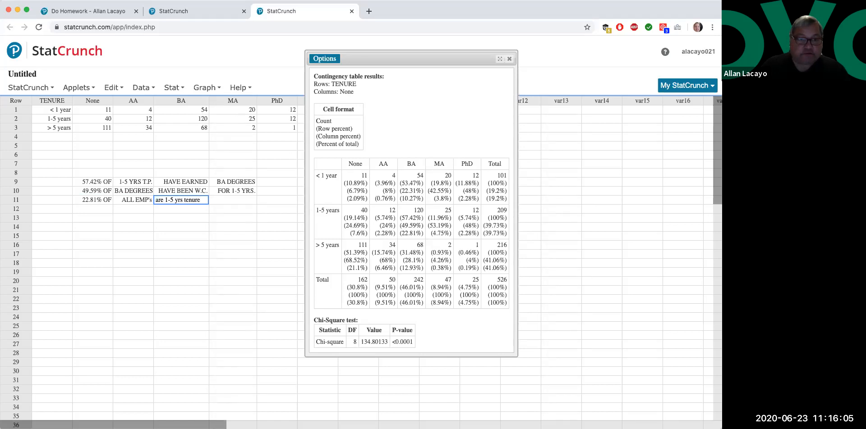
{"action": "left_click", "coordinate": [221, 200]}
{"action": "type", "text": "NAN"}
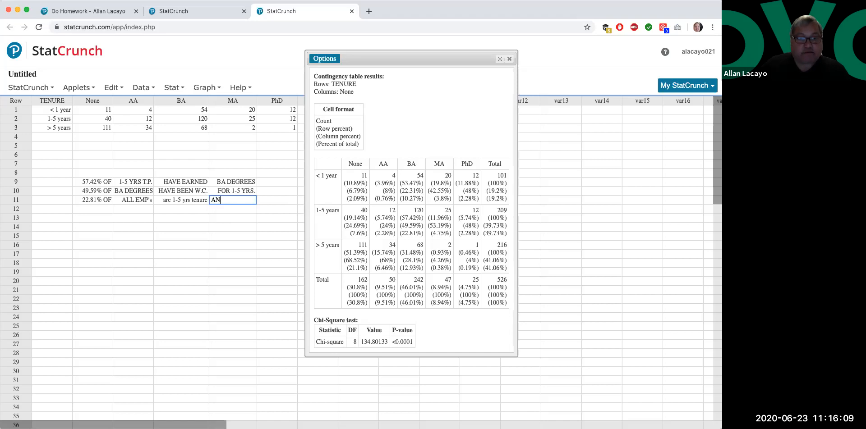
{"action": "type", "text": "D BA"}
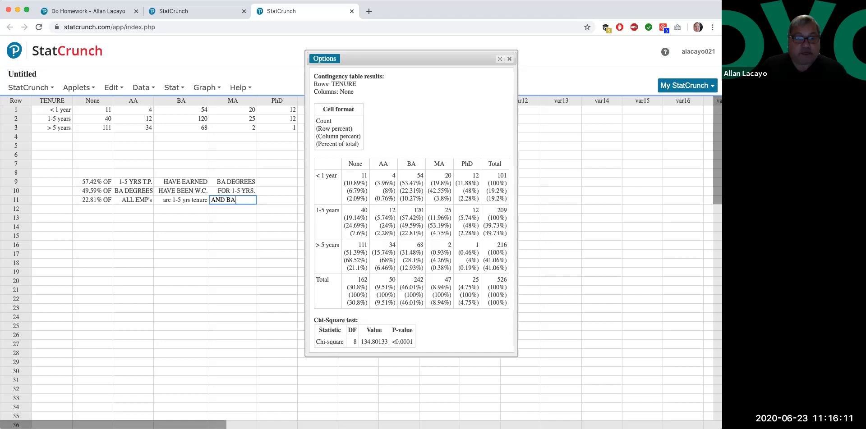
{"action": "type", "text": " Dr"}
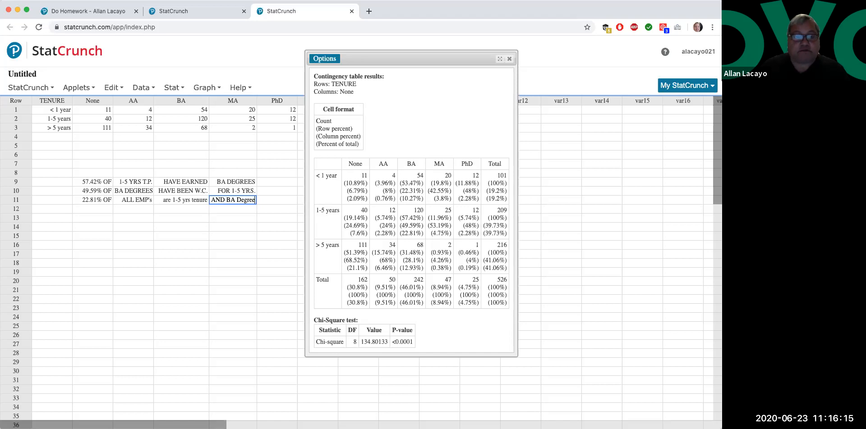
{"action": "type", "text": "gree's"}
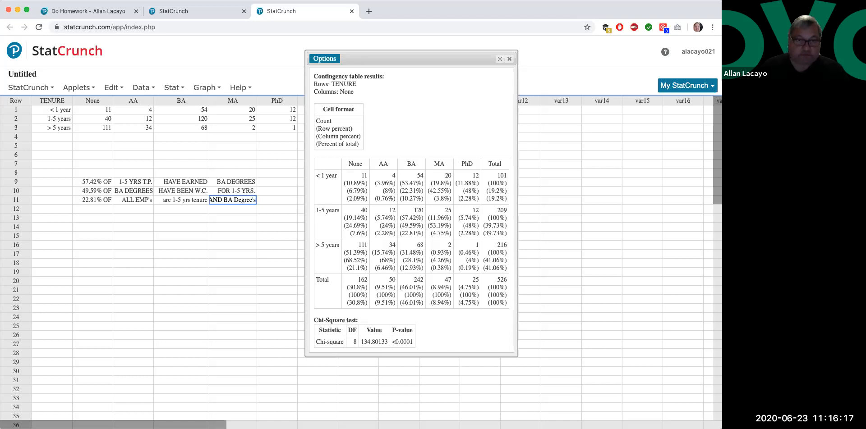
- Correct the row 11 entry in the MA column to "AND BA Degrees"
{"action": "key", "text": "BackSpace"}
{"action": "key", "text": "BackSpace"}
{"action": "type", "text": "s"}
{"action": "key", "text": "Return"}
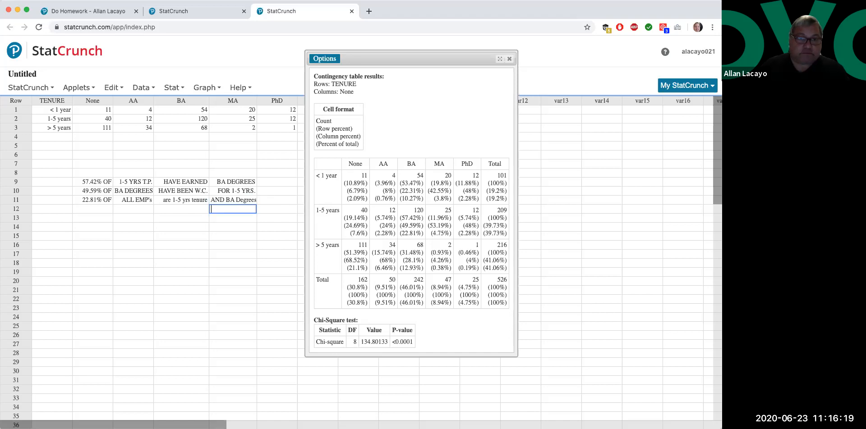
- Change the row 11 entry in the MA column to "AND have BA Degrees" and widen that column to fit the text
{"action": "left_click", "coordinate": [226, 200]}
{"action": "left_click", "coordinate": [226, 200]}
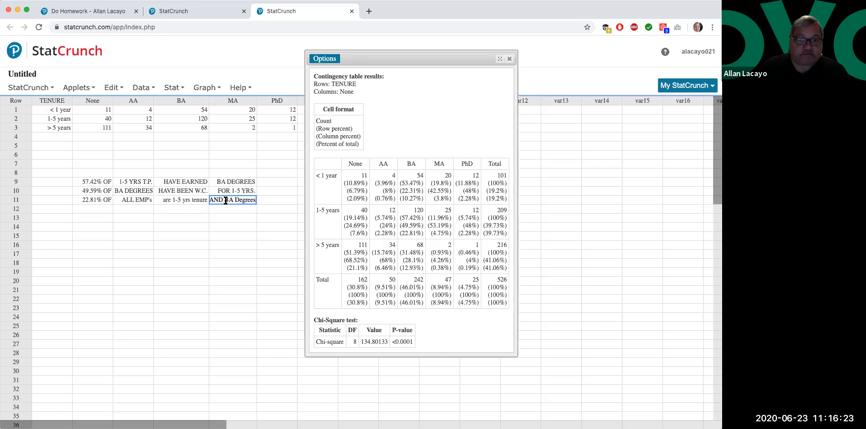
{"action": "type", "text": "heva"}
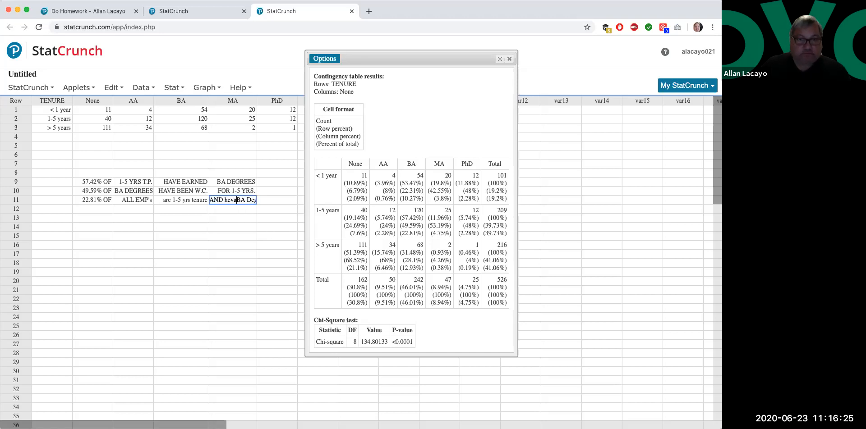
{"action": "key", "text": "BackSpace"}
{"action": "key", "text": "BackSpace"}
{"action": "key", "text": "BackSpace"}
{"action": "type", "text": "ave"}
{"action": "left_click", "coordinate": [260, 201]}
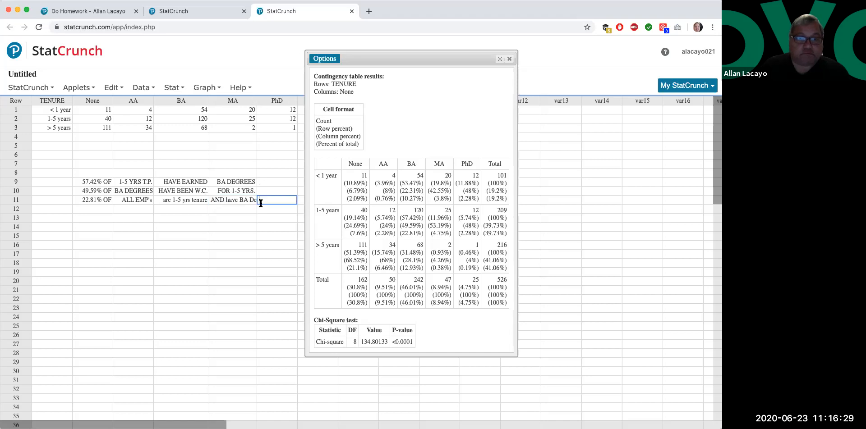
{"action": "left_click_drag", "start_coordinate": [256, 100], "coordinate": [273, 100]}
- Label rows 9 to 11 in the TENURE column "ROW %", "COL %" and "% OF TOT"
{"action": "left_click", "coordinate": [54, 182]}
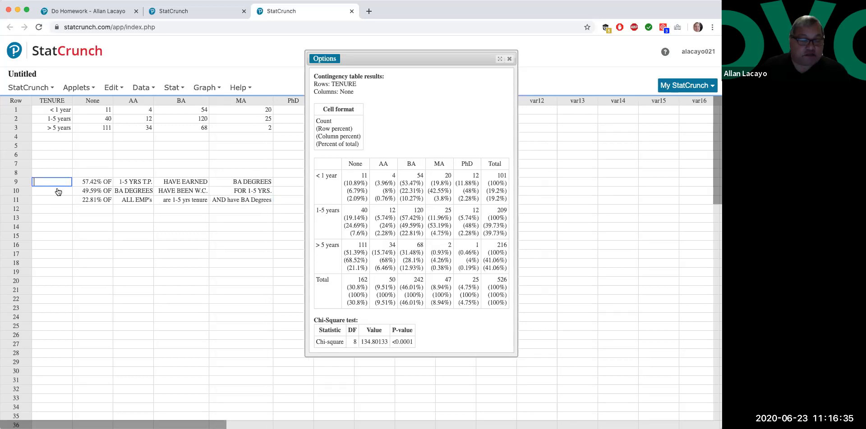
{"action": "type", "text": "ROW %"}
{"action": "key", "text": "Return"}
{"action": "type", "text": "COL "}
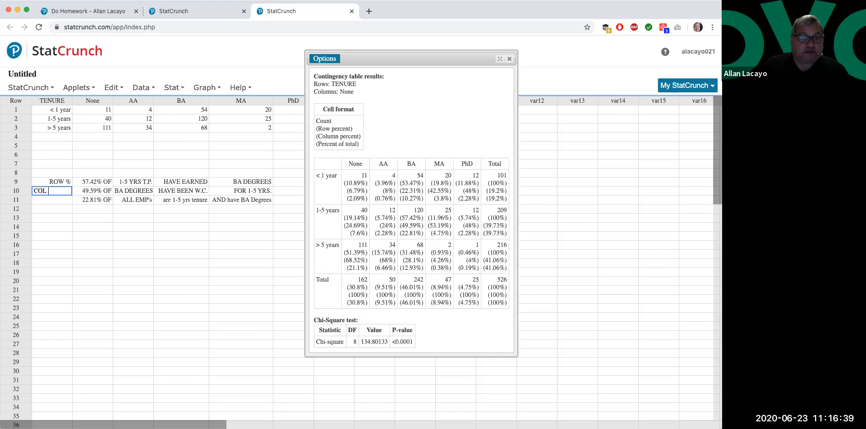
{"action": "type", "text": "%"}
{"action": "key", "text": "Return"}
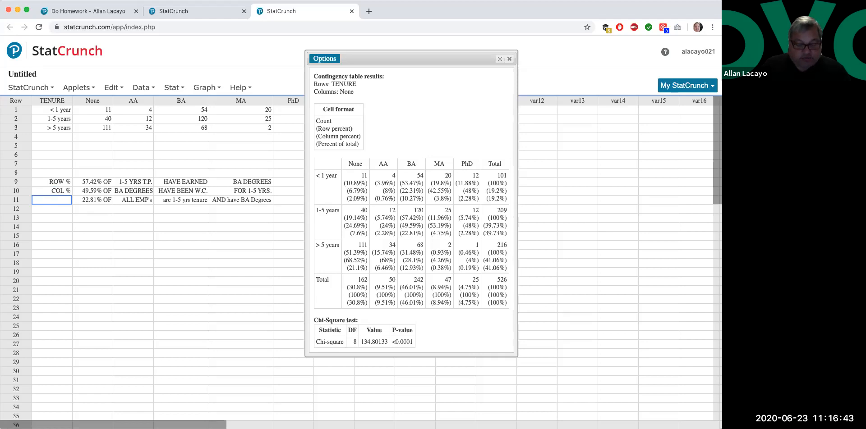
{"action": "type", "text": "% OF TOT"}
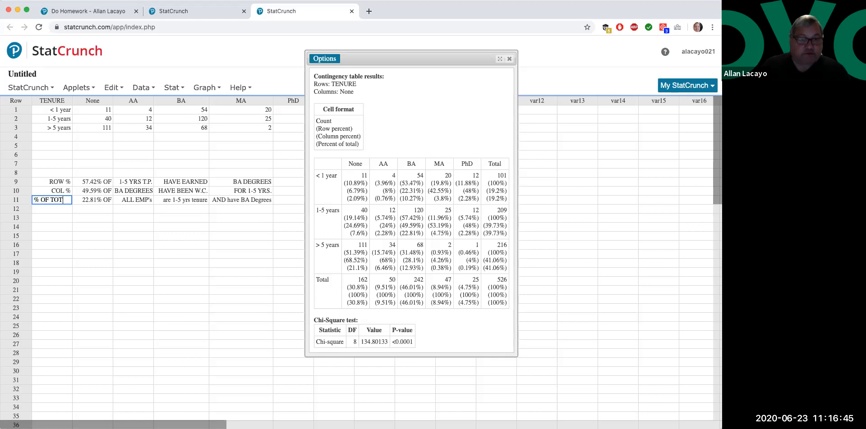
- Add the row 8 heading "CONDITIONAL" "PERCENTAGES" across the TENURE and None columns and widen both columns to fit
{"action": "left_click", "coordinate": [49, 172]}
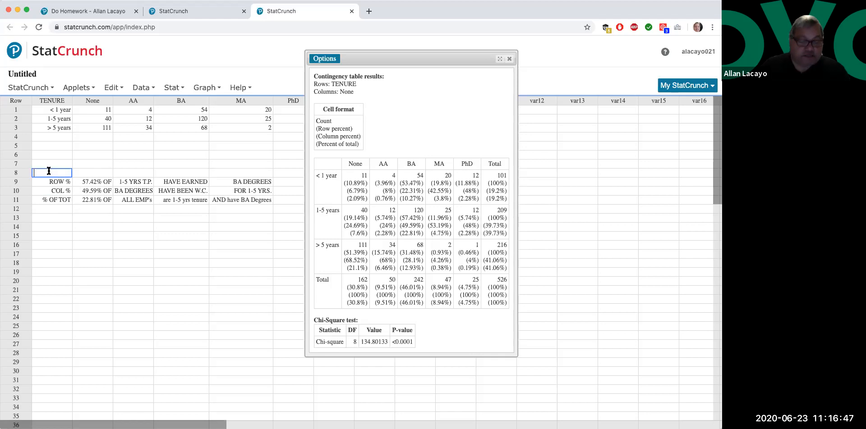
{"action": "type", "text": "CONDITIONAL"}
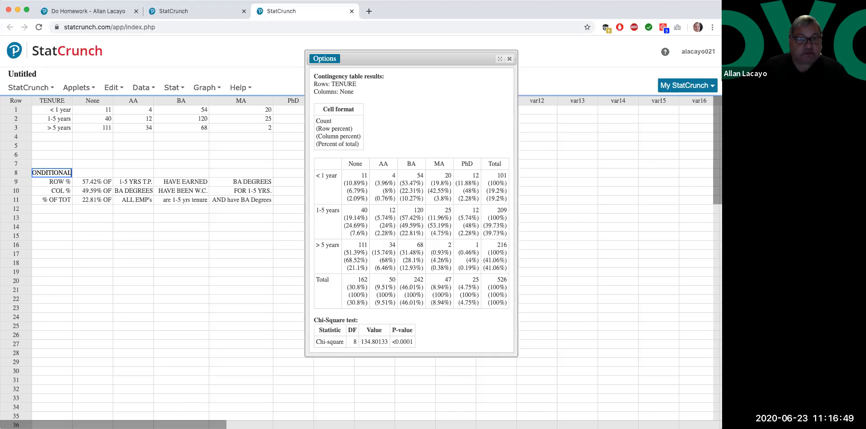
{"action": "left_click", "coordinate": [96, 174]}
{"action": "left_click_drag", "start_coordinate": [72, 100], "coordinate": [81, 99]}
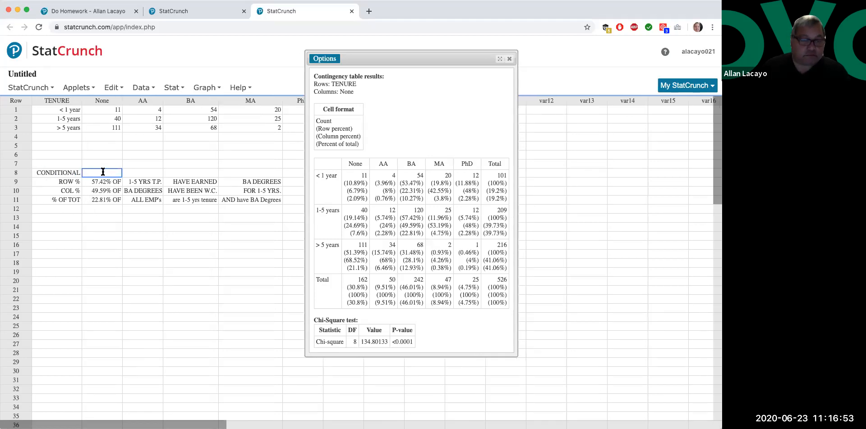
{"action": "type", "text": "PERCENTAGES"}
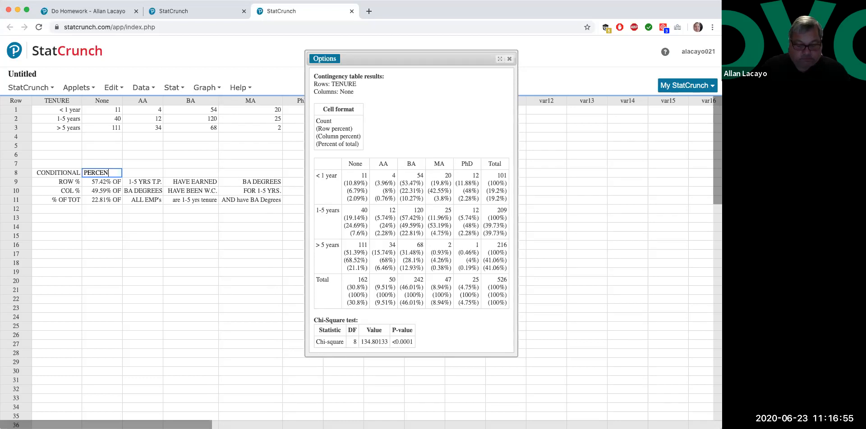
{"action": "key", "text": "Return"}
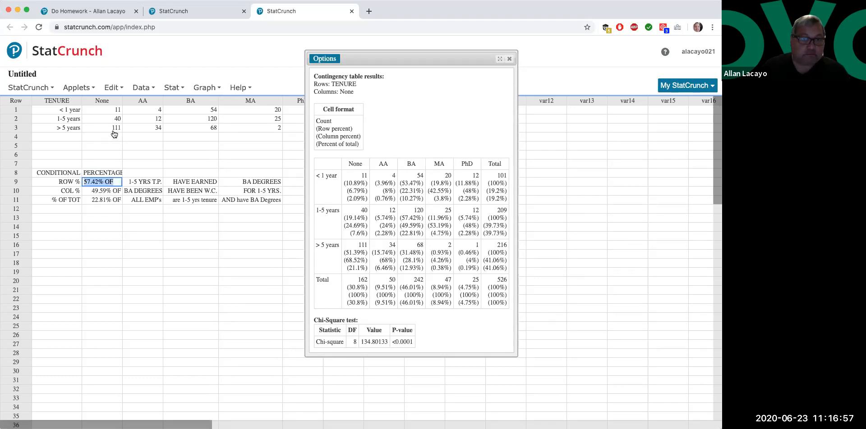
{"action": "left_click_drag", "start_coordinate": [123, 99], "coordinate": [139, 99]}
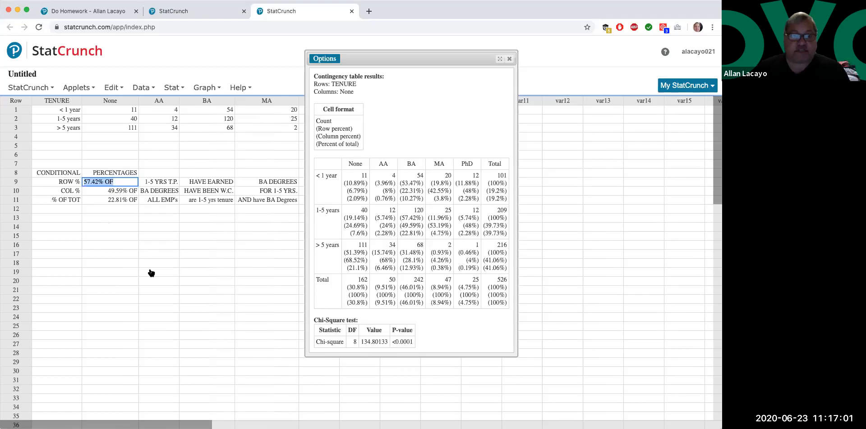
- Examine how the contingency table's row, column and total percentages relate to the cell counts and the marginal totals
{"action": "double_click", "coordinate": [364, 176]}
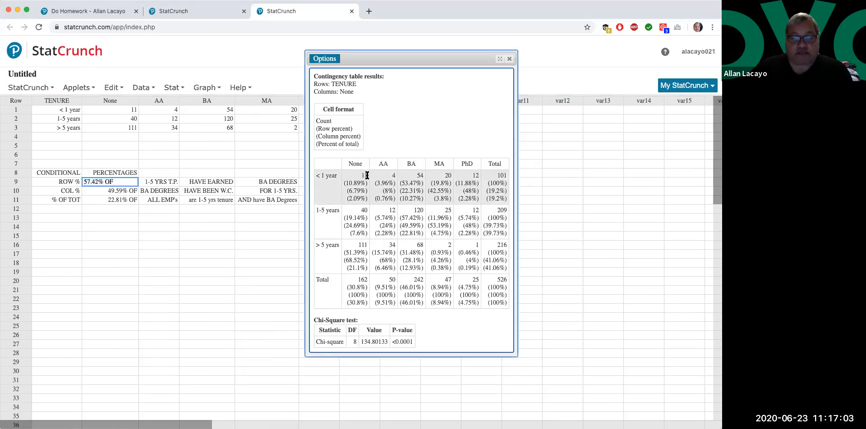
{"action": "mouse_move", "coordinate": [496, 175]}
{"action": "left_mouse_down"}
{"action": "mouse_move", "coordinate": [501, 212]}
{"action": "mouse_move", "coordinate": [505, 172]}
{"action": "left_mouse_up"}
{"action": "double_click", "coordinate": [505, 171]}
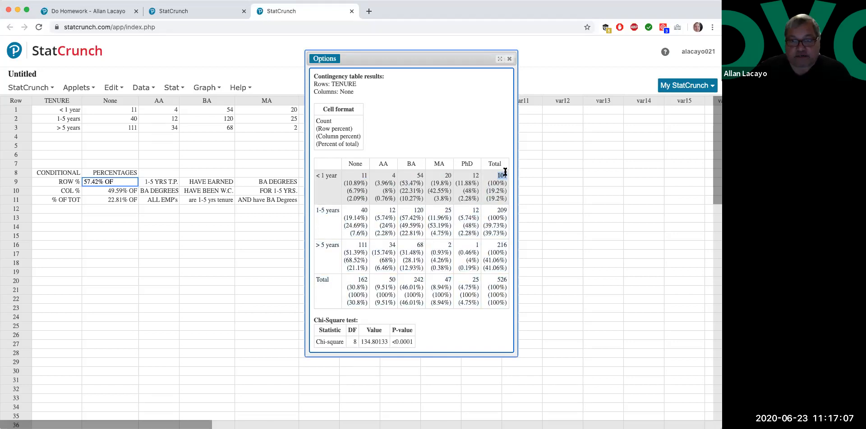
{"action": "left_click_drag", "start_coordinate": [345, 182], "coordinate": [361, 182]}
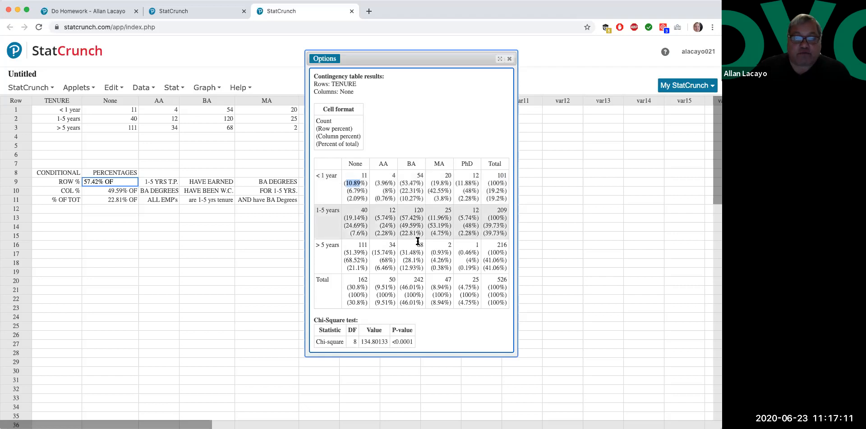
{"action": "left_click_drag", "start_coordinate": [418, 245], "coordinate": [422, 245]}
{"action": "left_click_drag", "start_coordinate": [412, 280], "coordinate": [422, 260]}
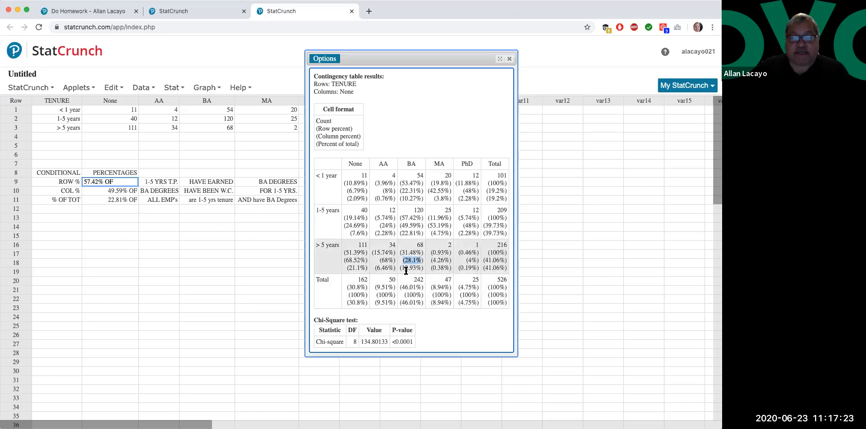
{"action": "left_click", "coordinate": [415, 245]}
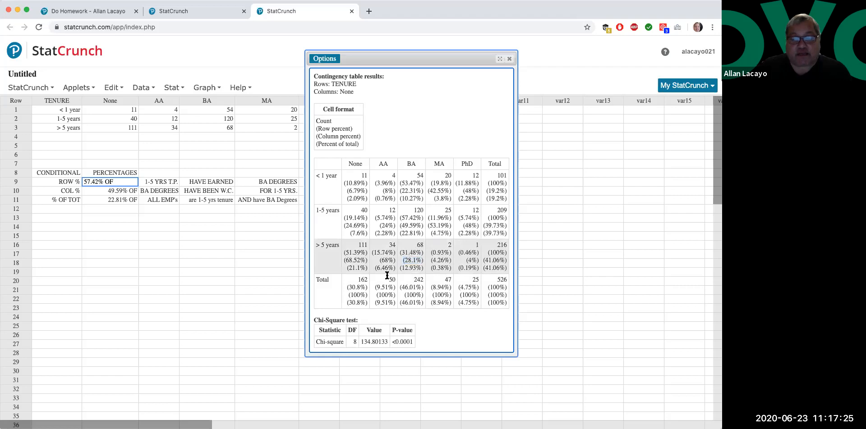
{"action": "left_click_drag", "start_coordinate": [388, 278], "coordinate": [504, 278]}
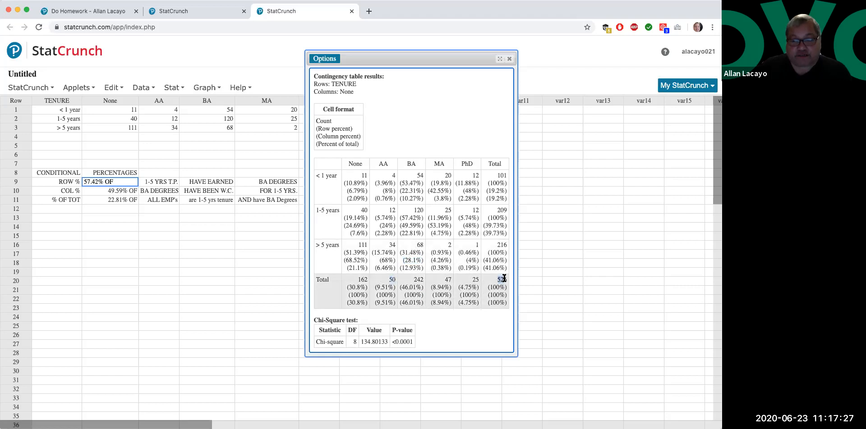
{"action": "left_click", "coordinate": [378, 305]}
{"action": "left_click_drag", "start_coordinate": [377, 302], "coordinate": [388, 303]}
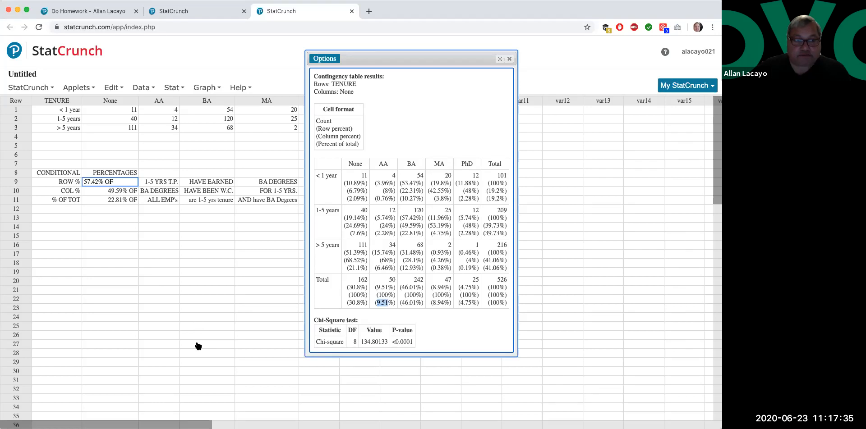
- Add the row 14 heading "MARGINAL" in the TENURE column and "PERCENTAGES" in the None column
{"action": "left_click", "coordinate": [64, 229]}
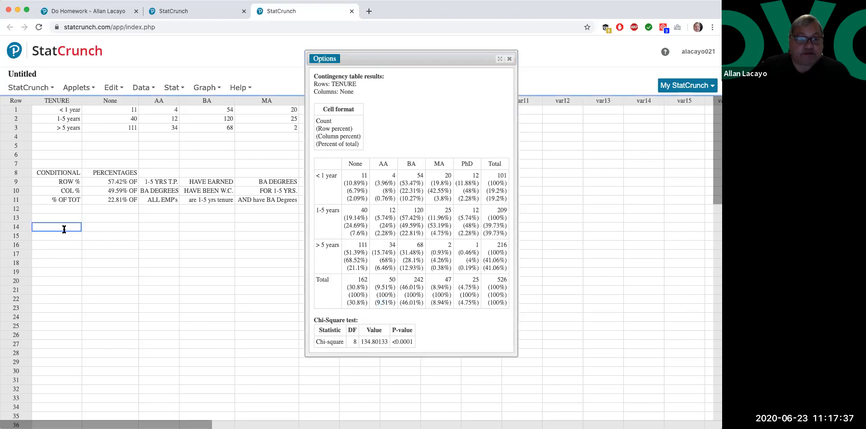
{"action": "type", "text": "ma"}
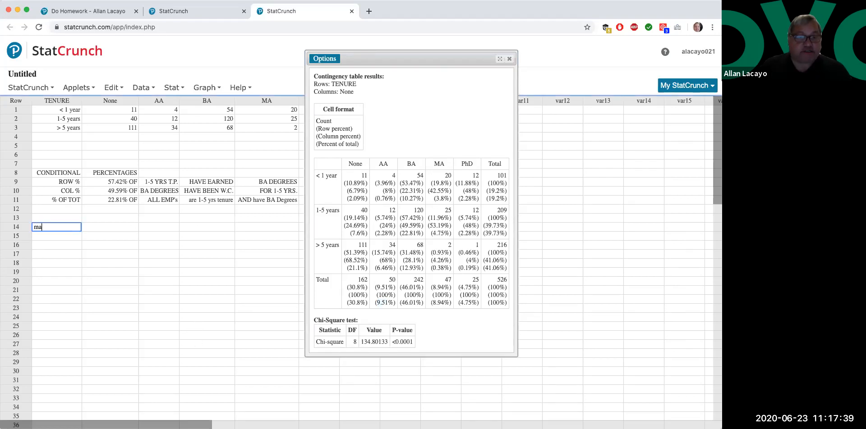
{"action": "key", "text": "BackSpace"}
{"action": "type", "text": "MAR"}
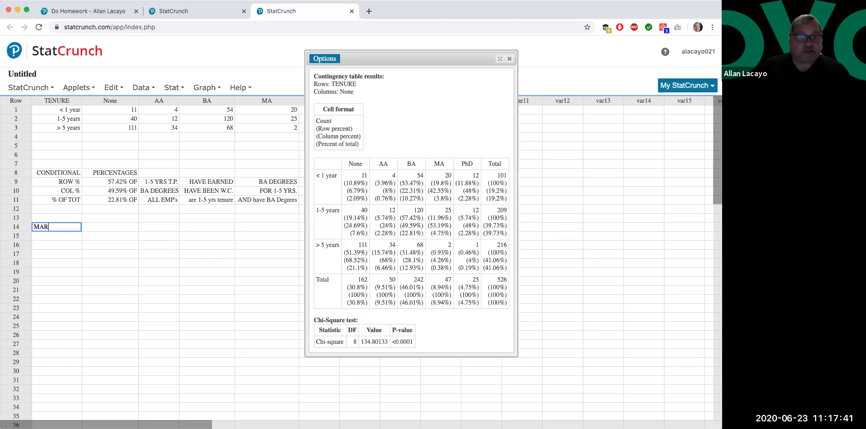
{"action": "type", "text": "GINAL"}
{"action": "key", "text": "Tab"}
{"action": "type", "text": "PERCENTAGES"}
{"action": "key", "text": "Return"}
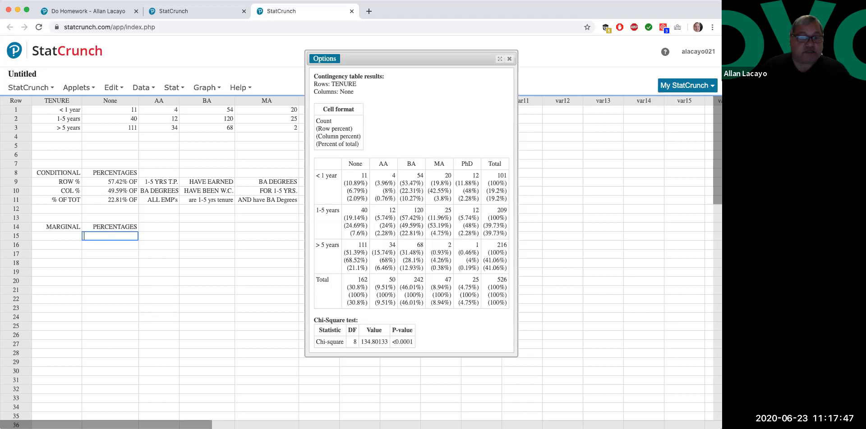
- Fill row 15 with "ROW%" in the TENURE column, "ROW TOTALS" in the None column and "OVERALL" in the AA column
{"action": "key", "text": "Left"}
{"action": "type", "text": "ROW"}
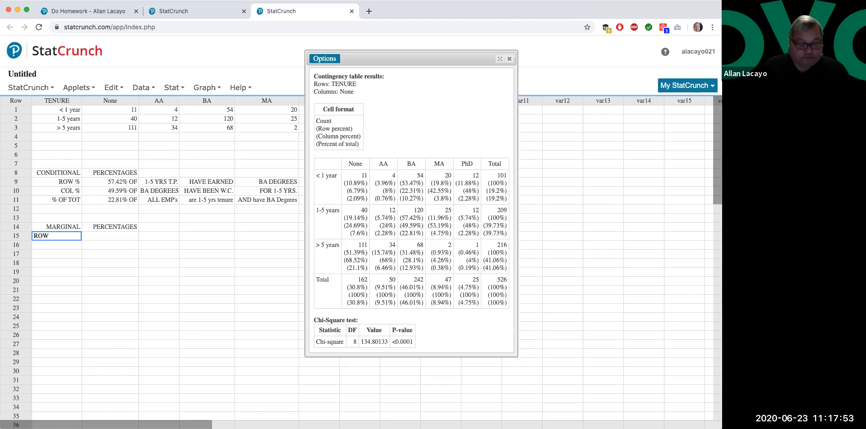
{"action": "type", "text": "%"}
{"action": "key", "text": "Tab"}
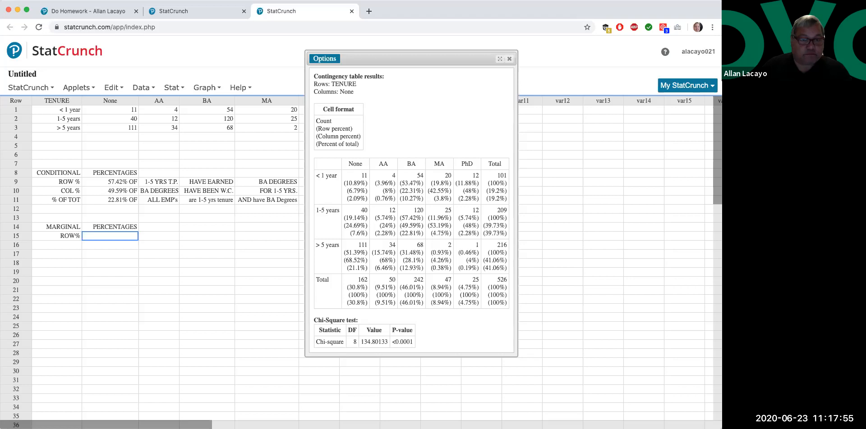
{"action": "type", "text": "ROW TOTALS"}
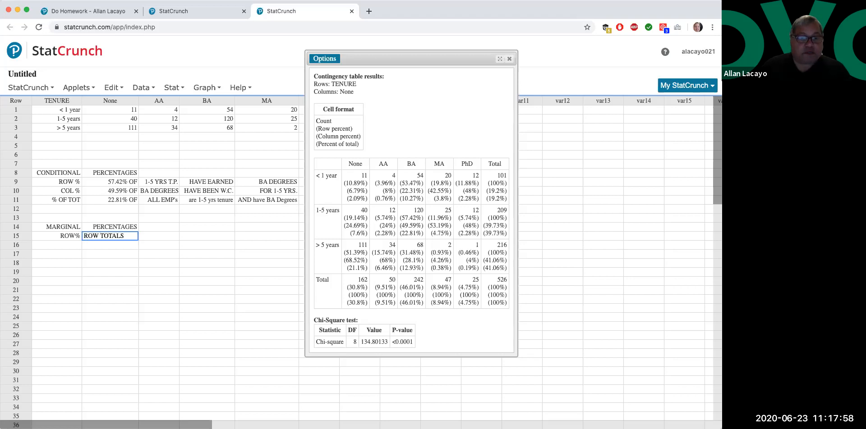
{"action": "key", "text": "Tab"}
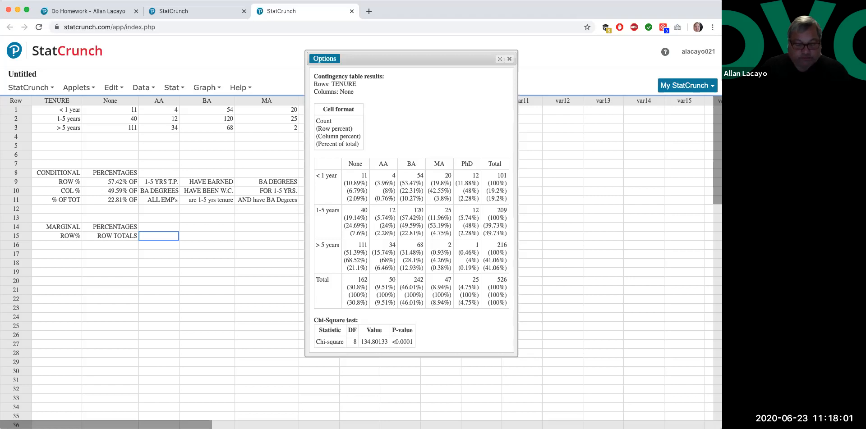
{"action": "type", "text": "OVERAL"}
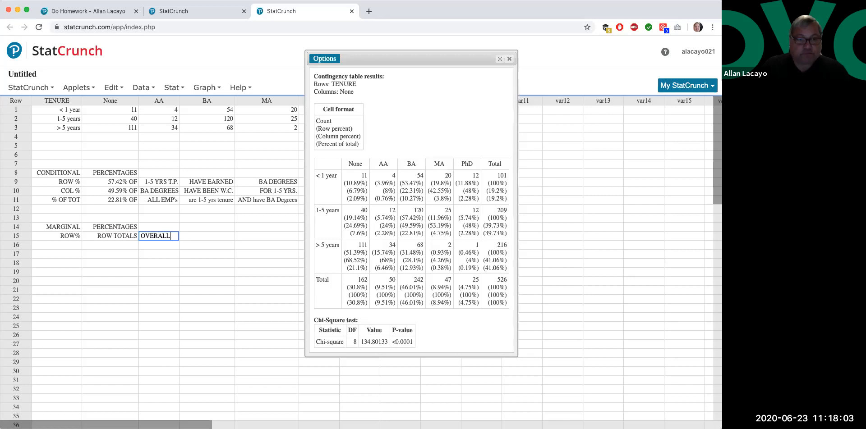
{"action": "type", "text": "L"}
- Fill row 16 with "COL %" in the TENURE column, "COL TOTALS" in the None column and "OVERALL" in the AA column
{"action": "left_click", "coordinate": [55, 245]}
{"action": "type", "text": "COLL"}
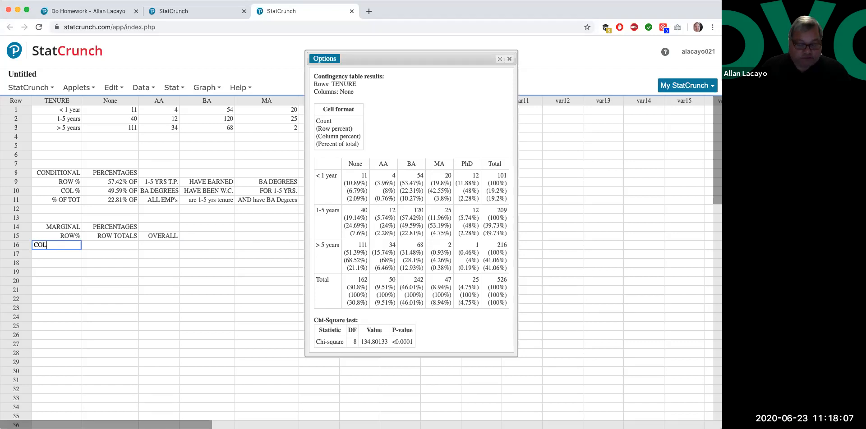
{"action": "type", "text": " %"}
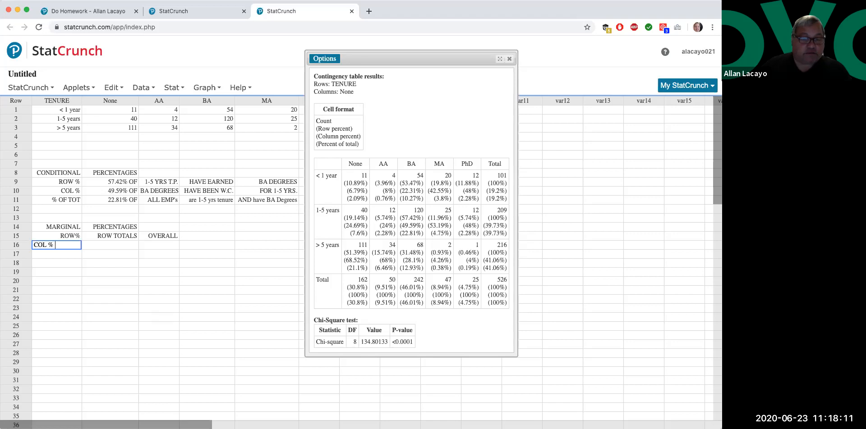
{"action": "key", "text": "Tab"}
{"action": "type", "text": "COL TOTA"}
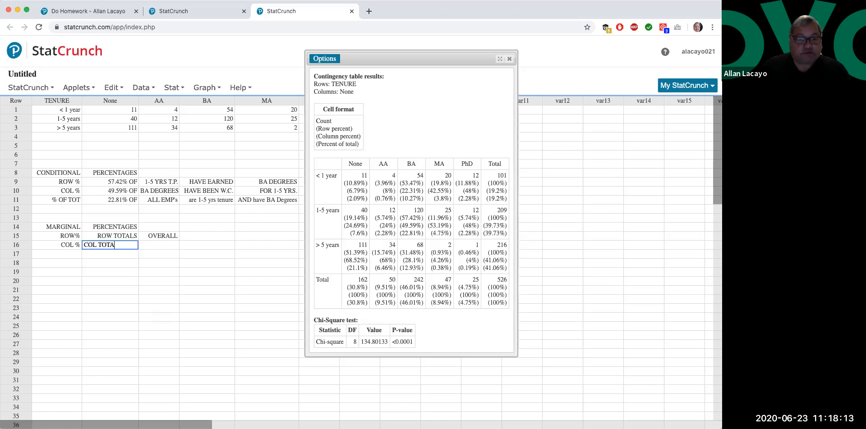
{"action": "key", "text": "Tab"}
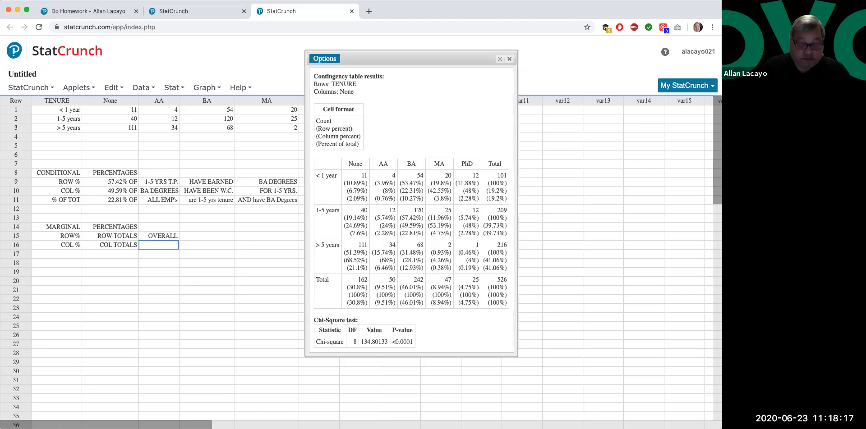
{"action": "type", "text": "OVEAR"}
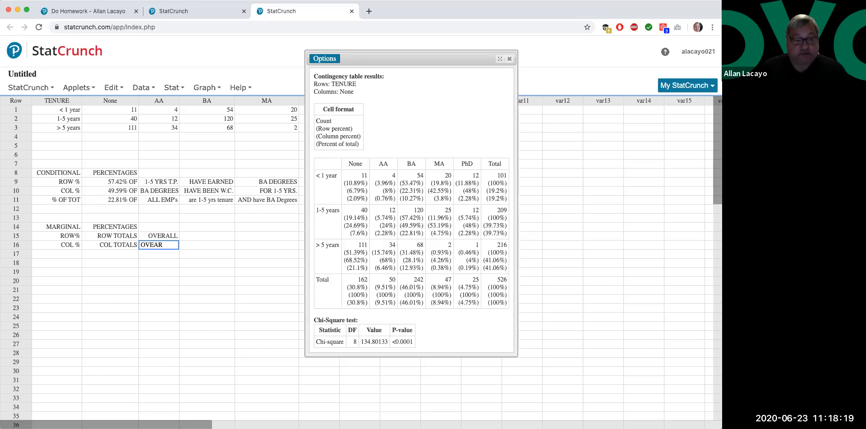
{"action": "key", "text": "BackSpace"}
{"action": "key", "text": "BackSpace"}
{"action": "type", "text": "RALL"}
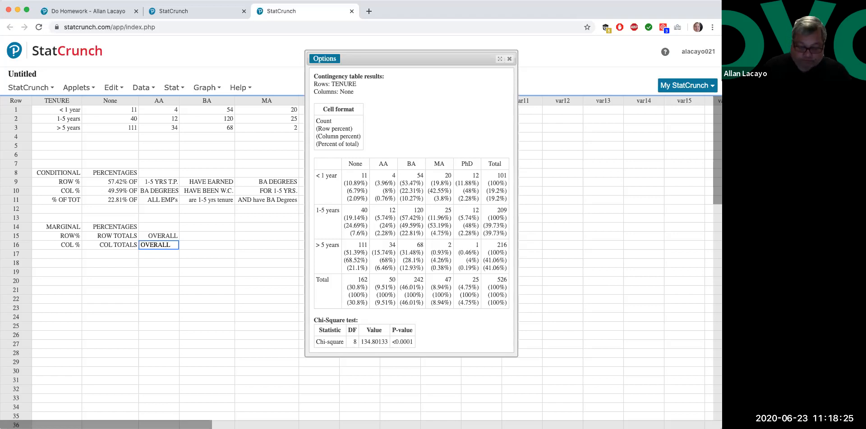
- Prefix the "OVERALL" entries in rows 15 and 16 of the AA column with a slash so both read "/OVERALL"
{"action": "type", "text": " /"}
{"action": "key", "text": "Up"}
{"action": "key", "text": "Left"}
{"action": "key", "text": "Left"}
{"action": "key", "text": "Right"}
{"action": "key", "text": "Right"}
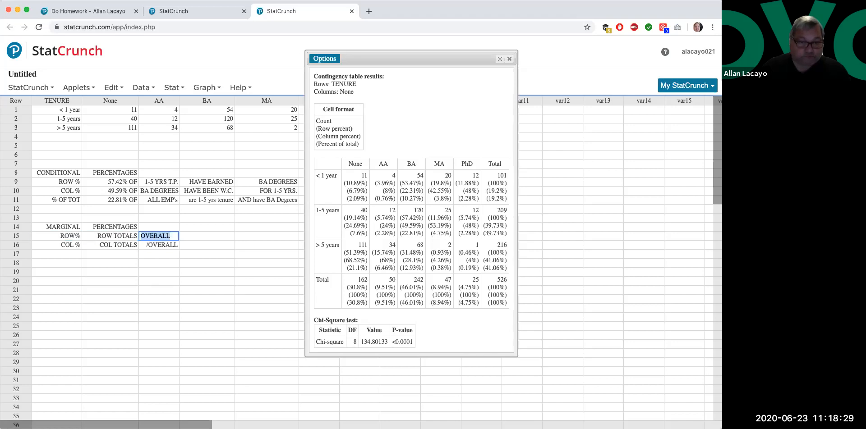
{"action": "left_click", "coordinate": [139, 236]}
{"action": "type", "text": "/"}
{"action": "key", "text": "Return"}
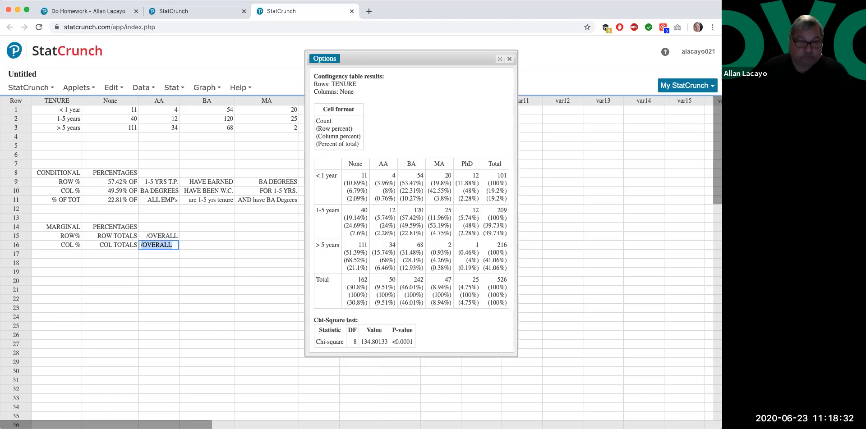
{"action": "left_click", "coordinate": [144, 261]}
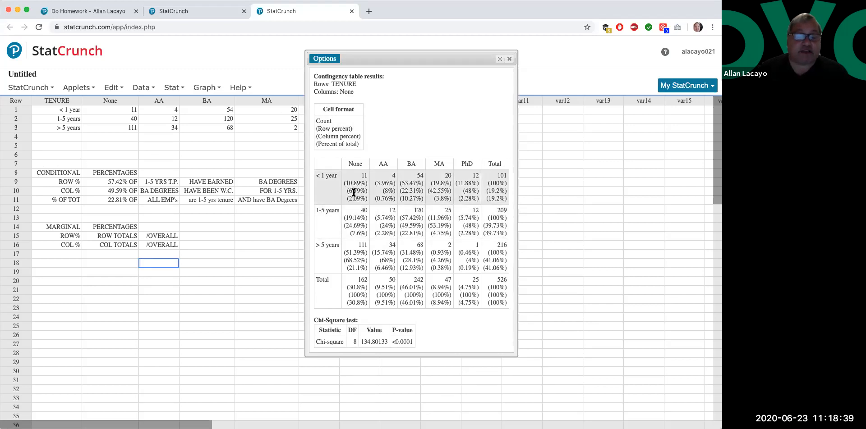
- Compare the contingency table's interior percentages with the marginal ones in the Total column and row, and switch to the StatCrunch to-do notes
{"action": "left_click_drag", "start_coordinate": [345, 180], "coordinate": [393, 233]}
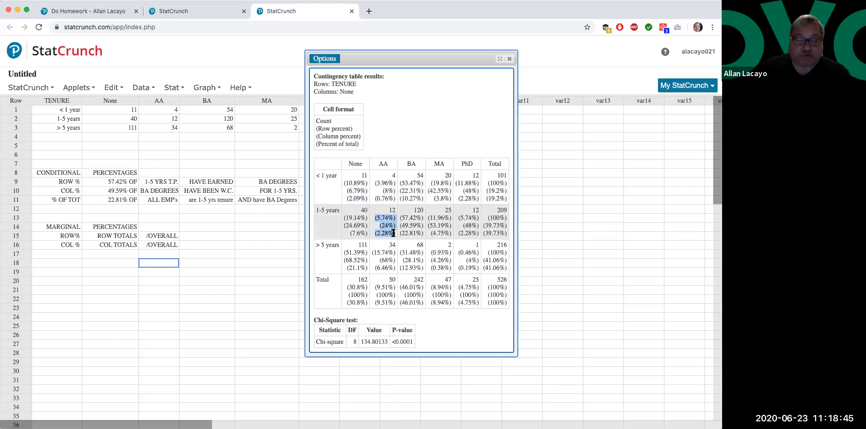
{"action": "left_click", "coordinate": [489, 197]}
{"action": "left_click_drag", "start_coordinate": [489, 197], "coordinate": [503, 198]}
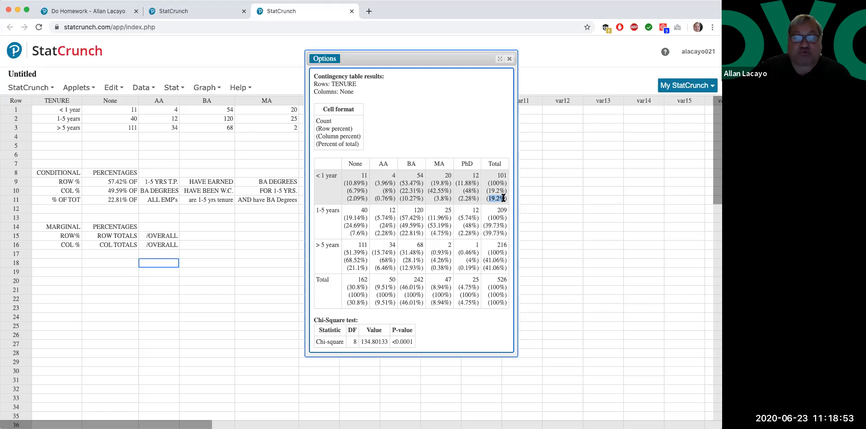
{"action": "left_click_drag", "start_coordinate": [350, 300], "coordinate": [362, 300]}
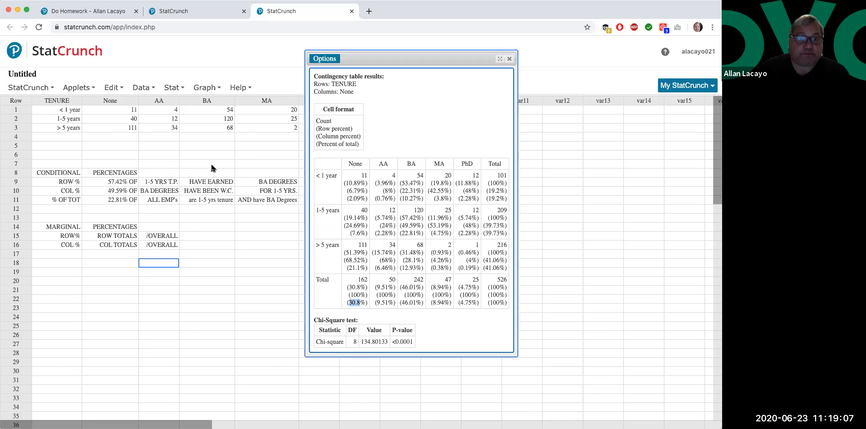
{"action": "key", "text": "super+Tab"}
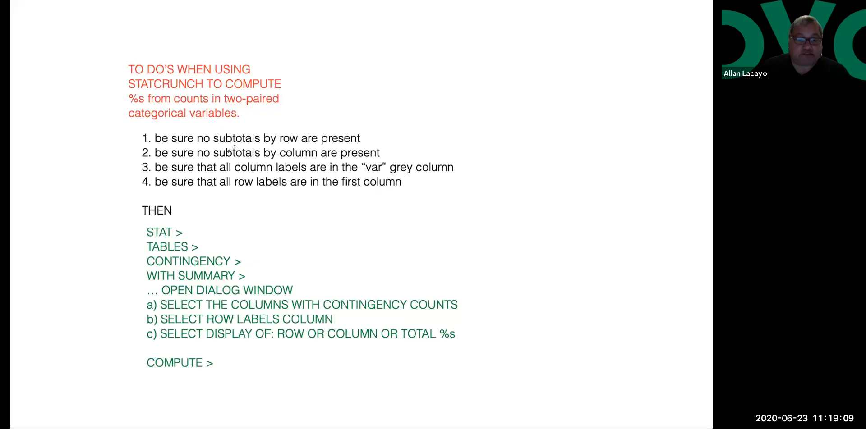